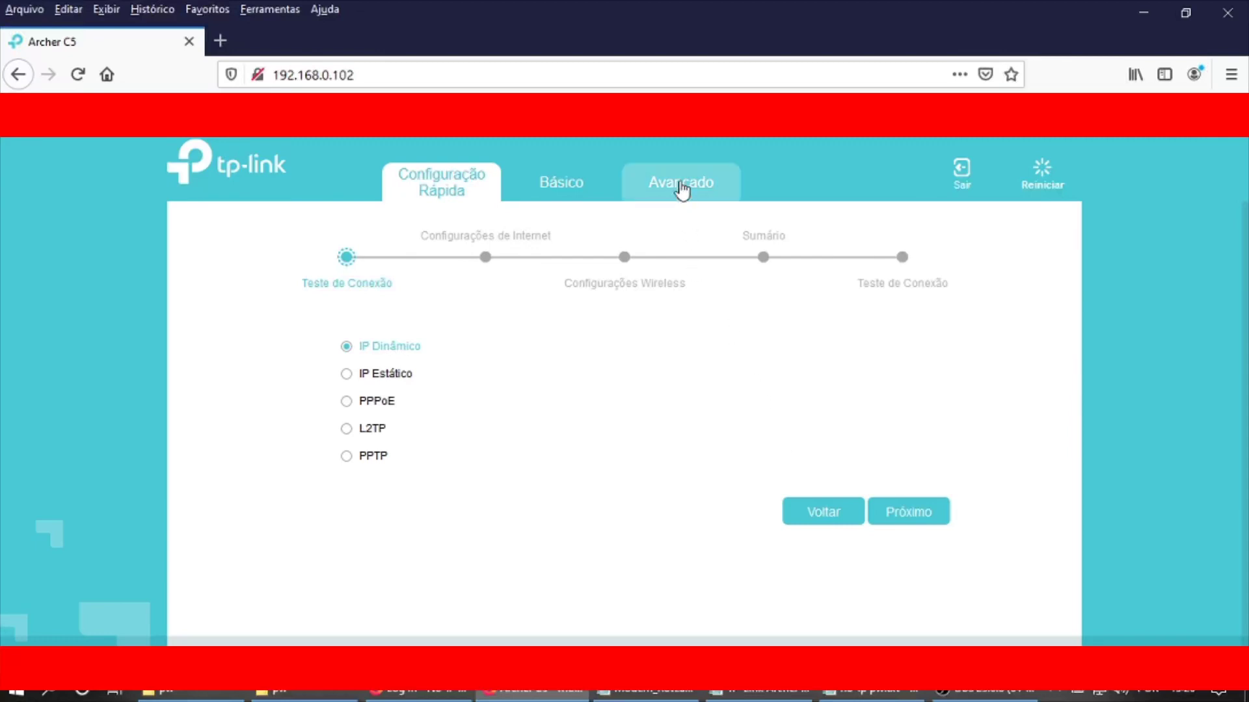
Step: Open Advanced > USB Sharing > USB Storage Device full-screen and scroll through its settings
{"action": "left_click", "coordinate": [681, 189]}
{"action": "key", "text": "F11"}
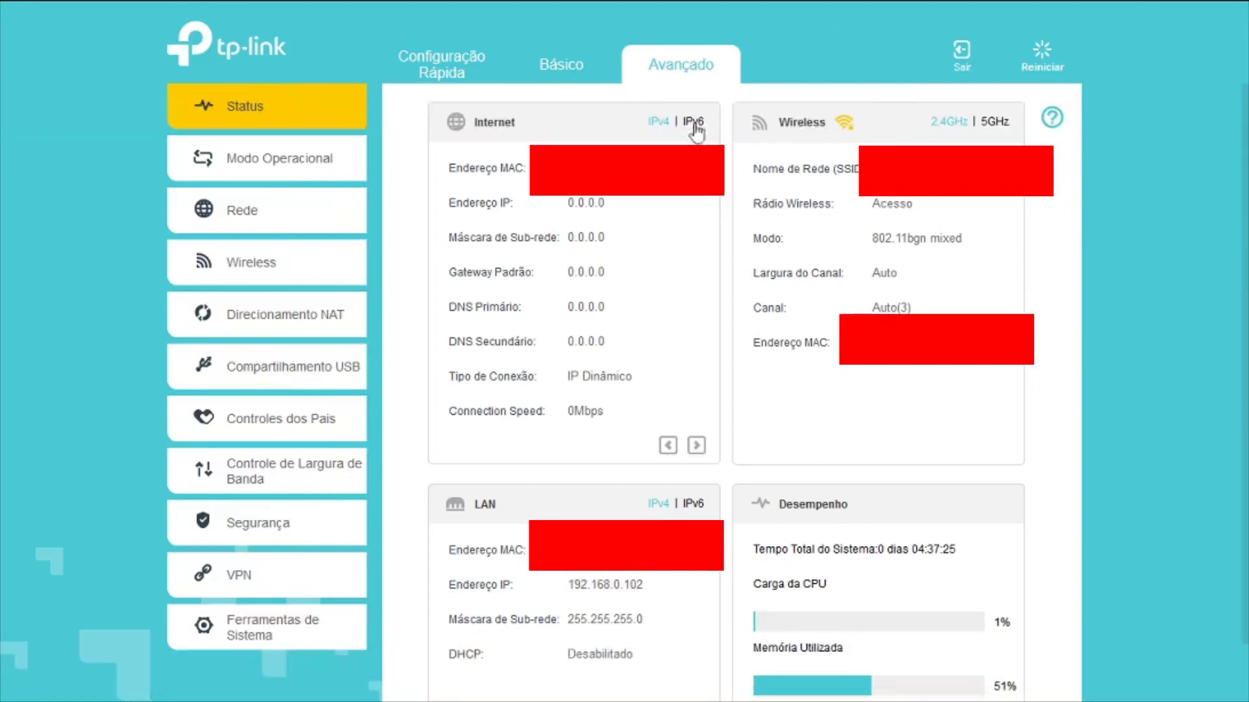
{"action": "left_click", "coordinate": [278, 381]}
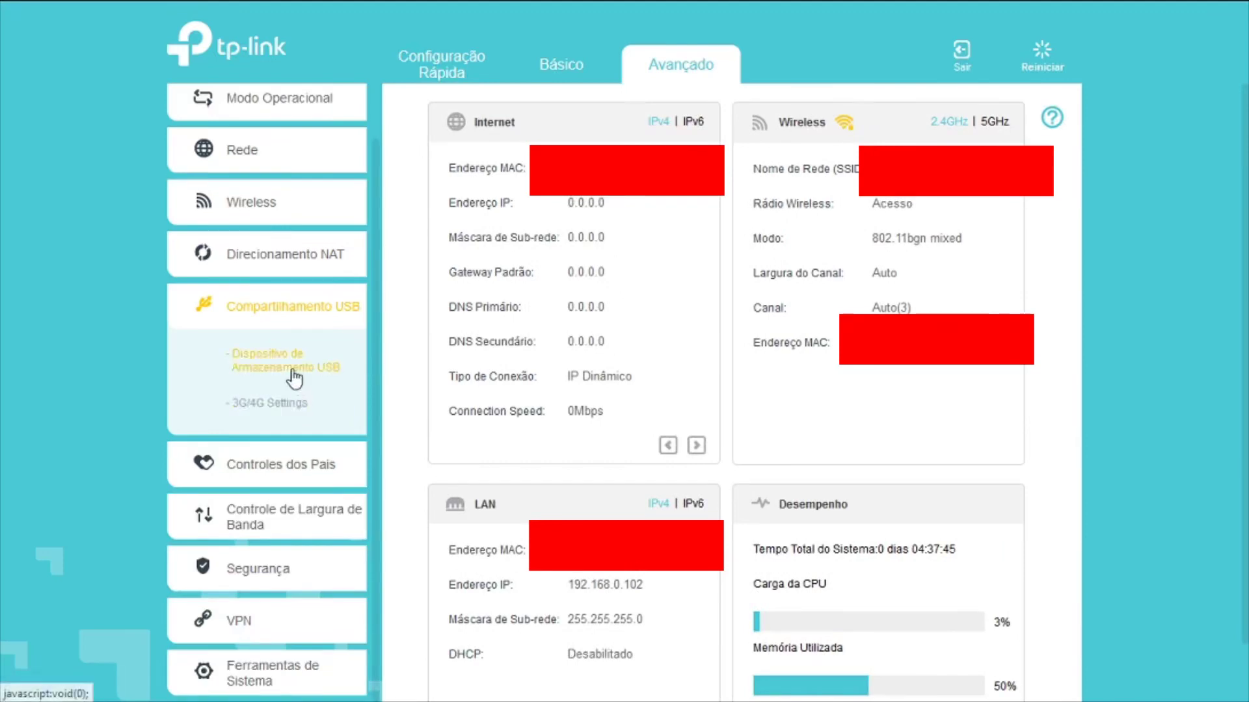
{"action": "left_click", "coordinate": [293, 373]}
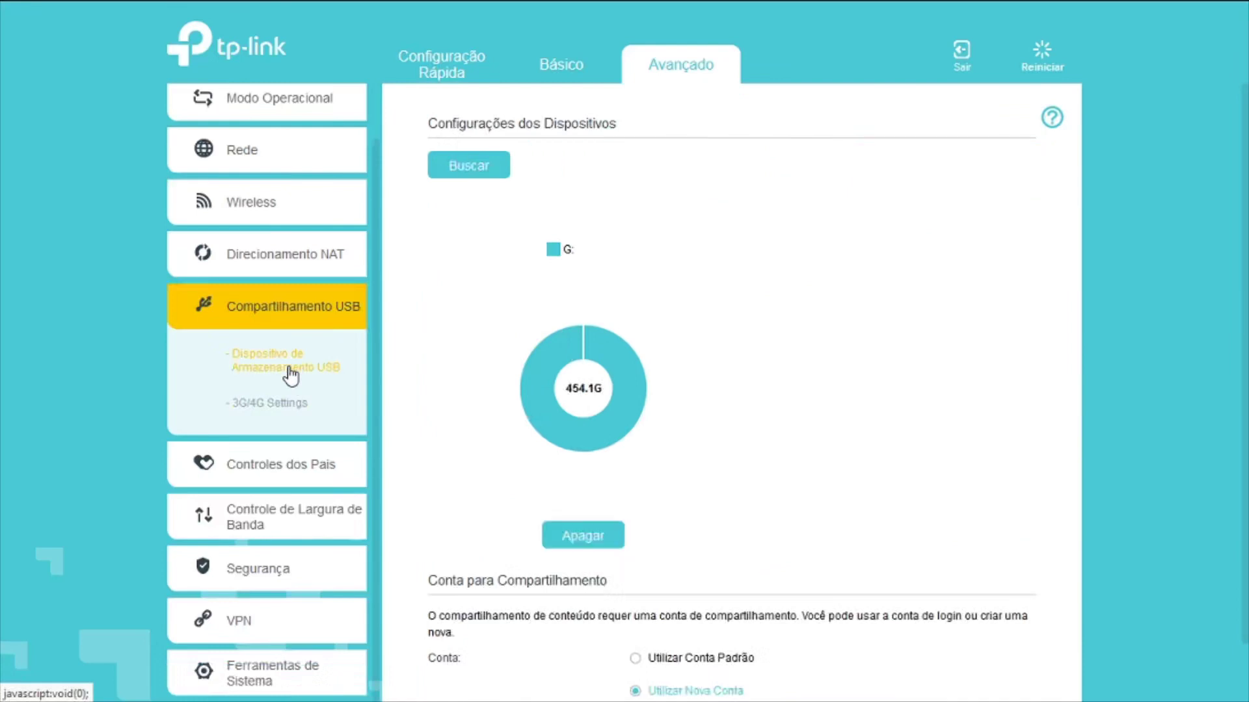
{"action": "scroll", "coordinate": [833, 387], "scroll_direction": "down", "scroll_amount": 3}
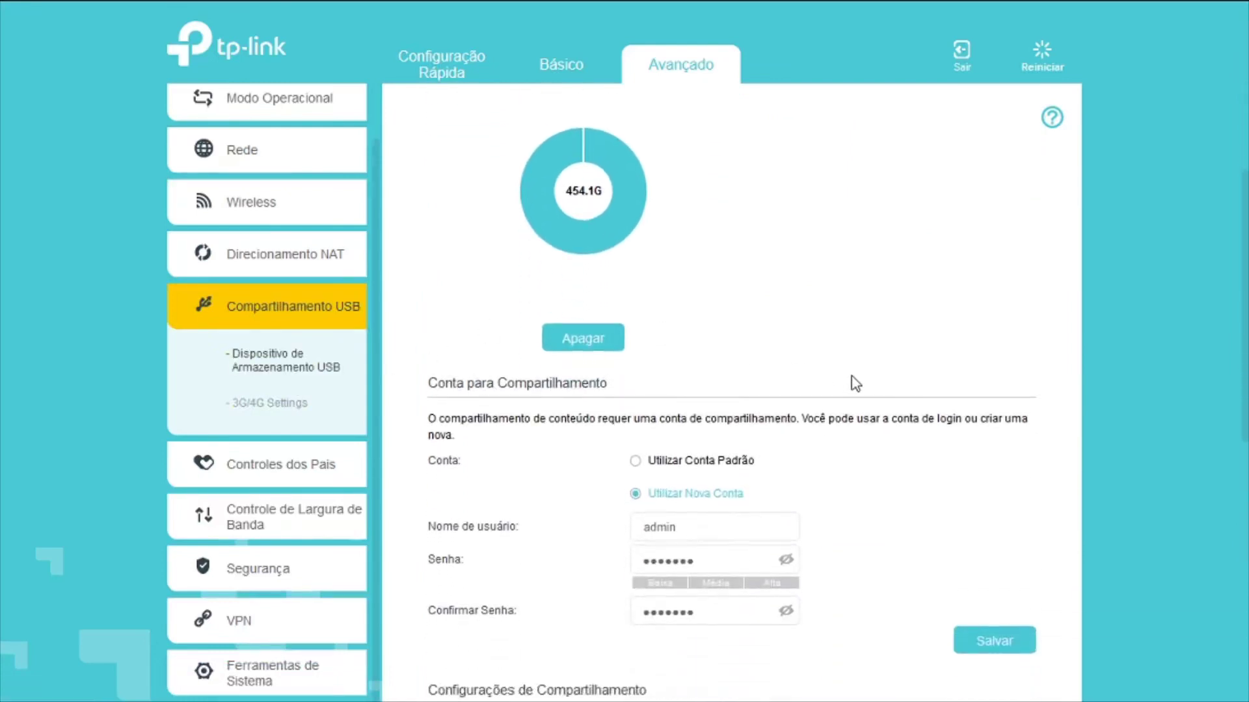
{"action": "scroll", "coordinate": [852, 383], "scroll_direction": "down", "scroll_amount": 1}
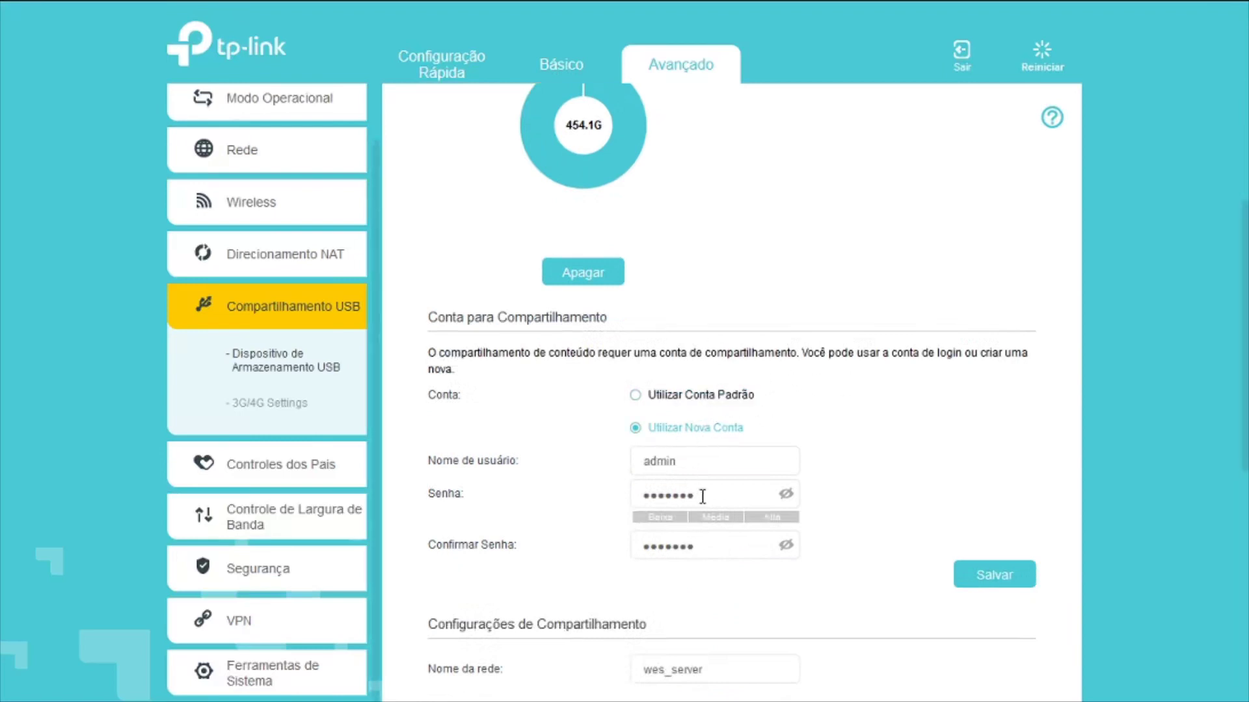
{"action": "scroll", "coordinate": [755, 517], "scroll_direction": "down", "scroll_amount": 2}
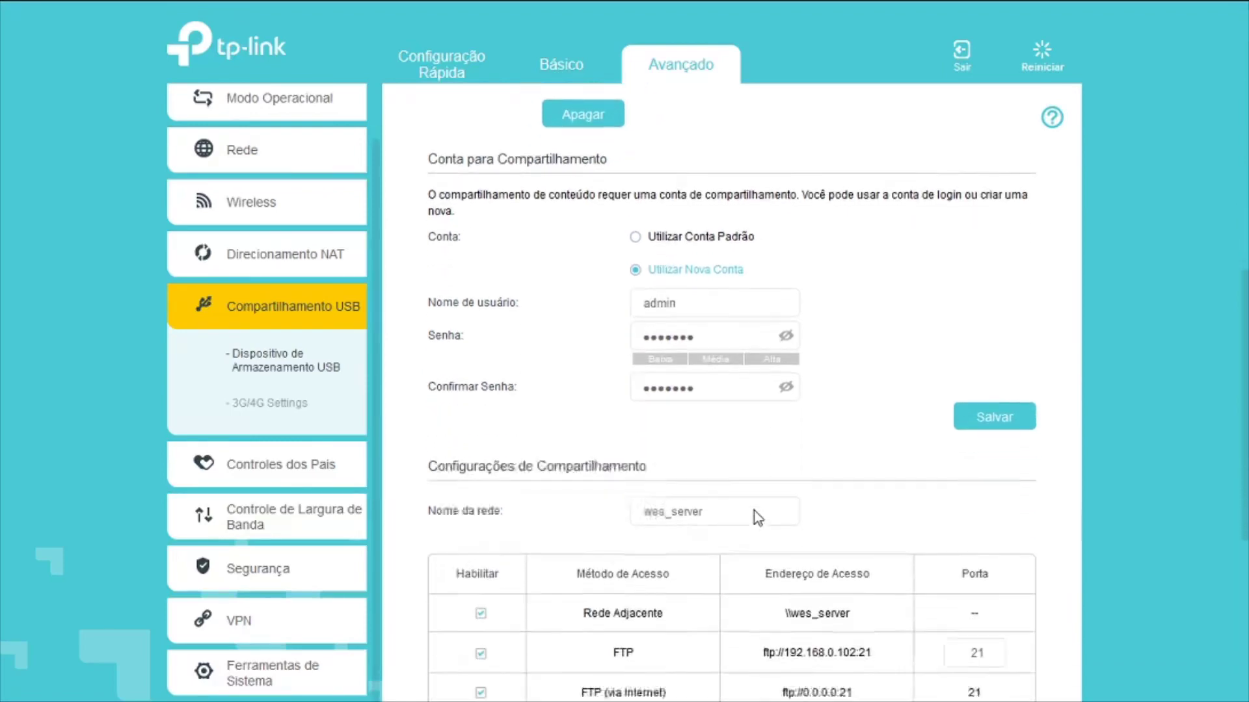
{"action": "scroll", "coordinate": [755, 517], "scroll_direction": "down", "scroll_amount": 3}
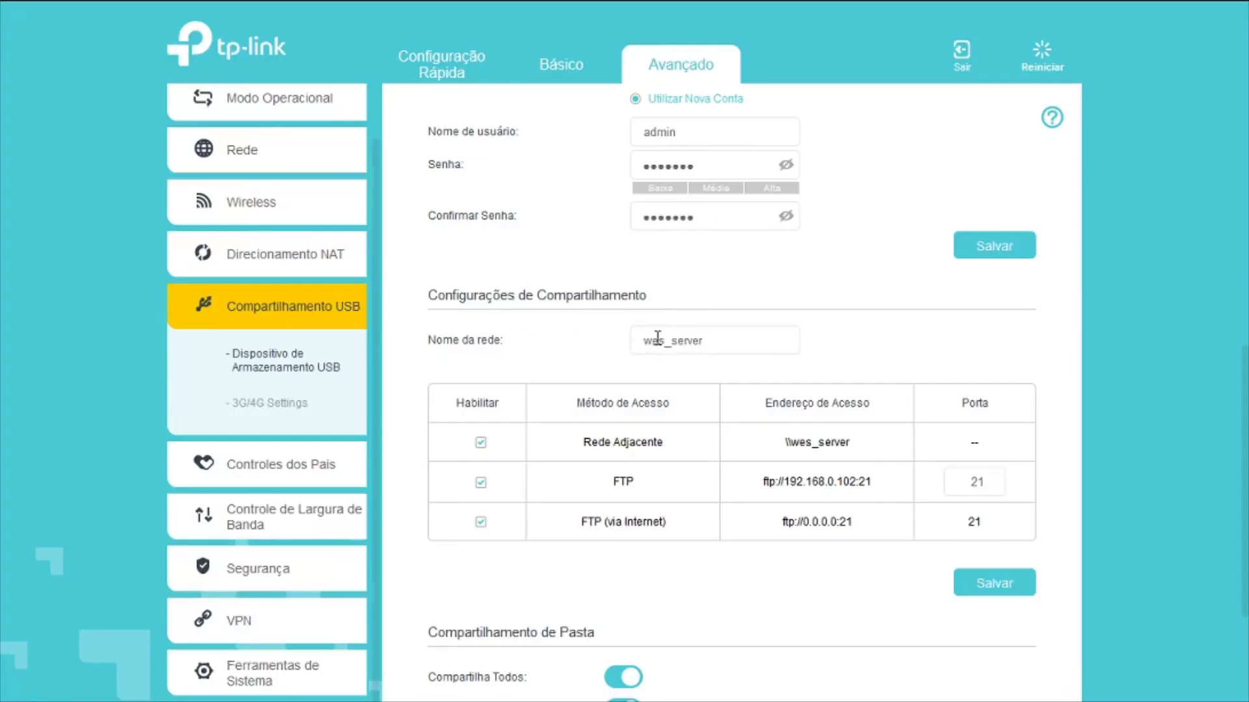
{"action": "scroll", "coordinate": [851, 348], "scroll_direction": "down", "scroll_amount": 2}
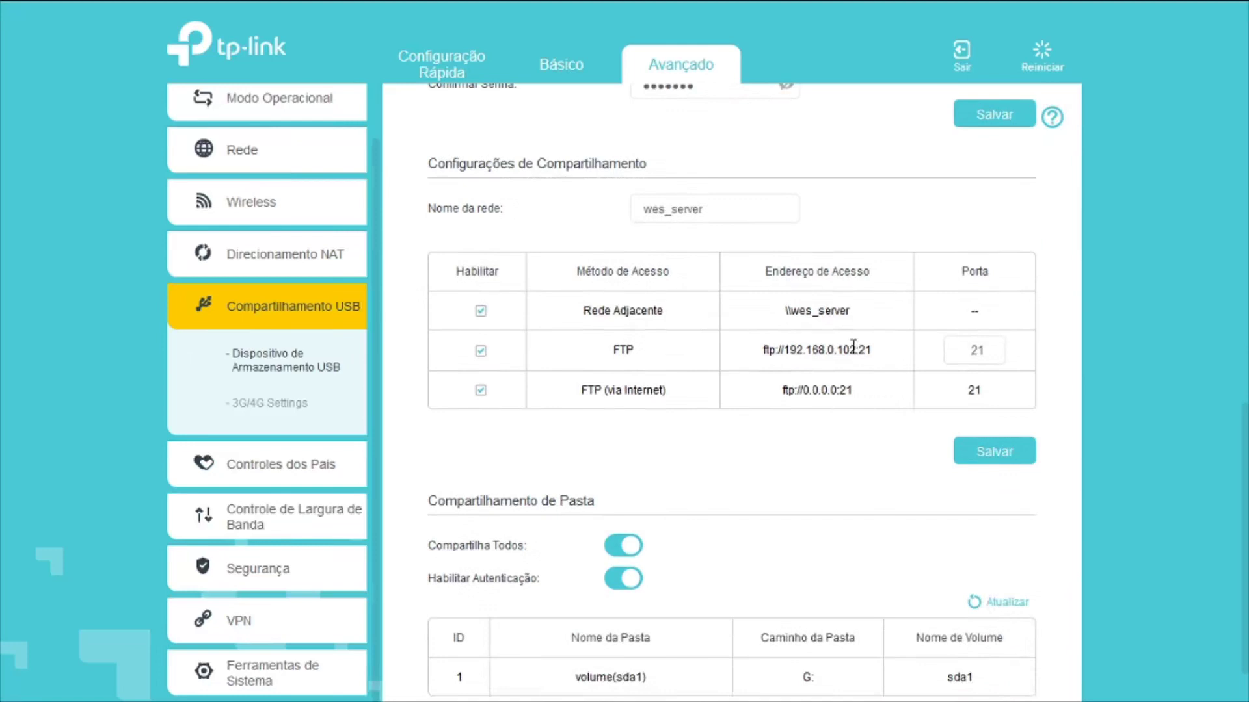
{"action": "scroll", "coordinate": [849, 354], "scroll_direction": "up", "scroll_amount": 7}
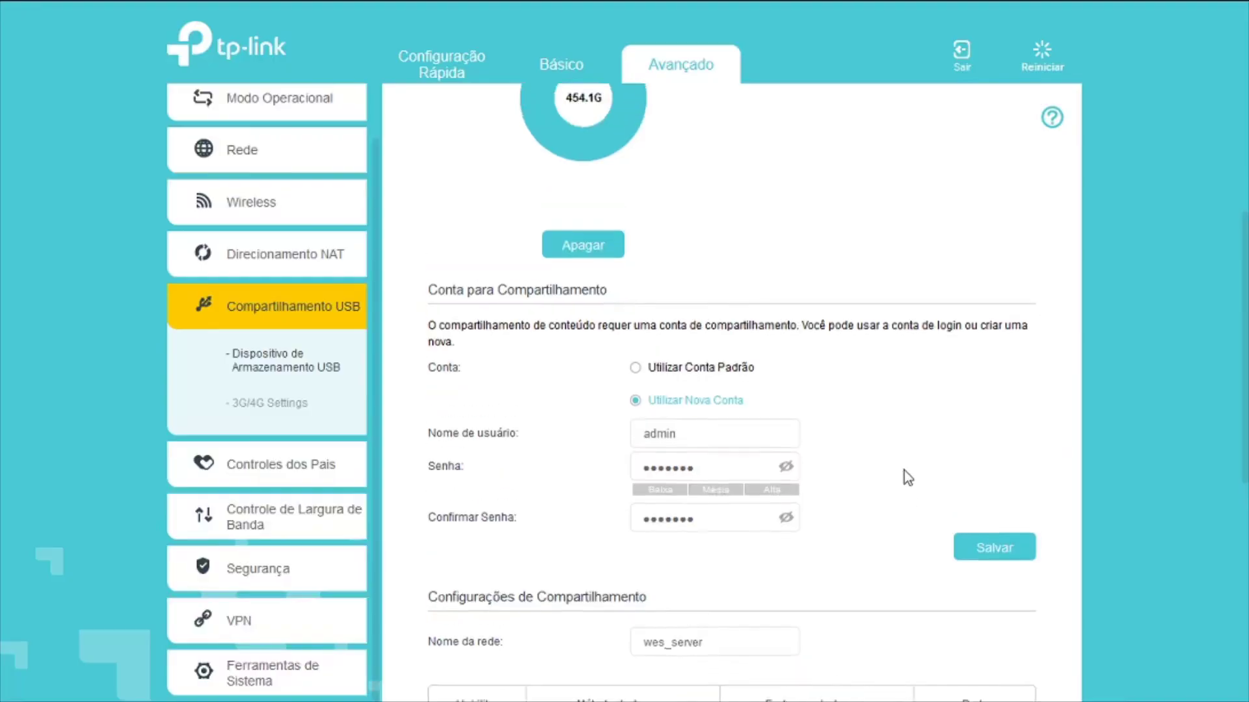
{"action": "scroll", "coordinate": [590, 203], "scroll_direction": "up", "scroll_amount": 1}
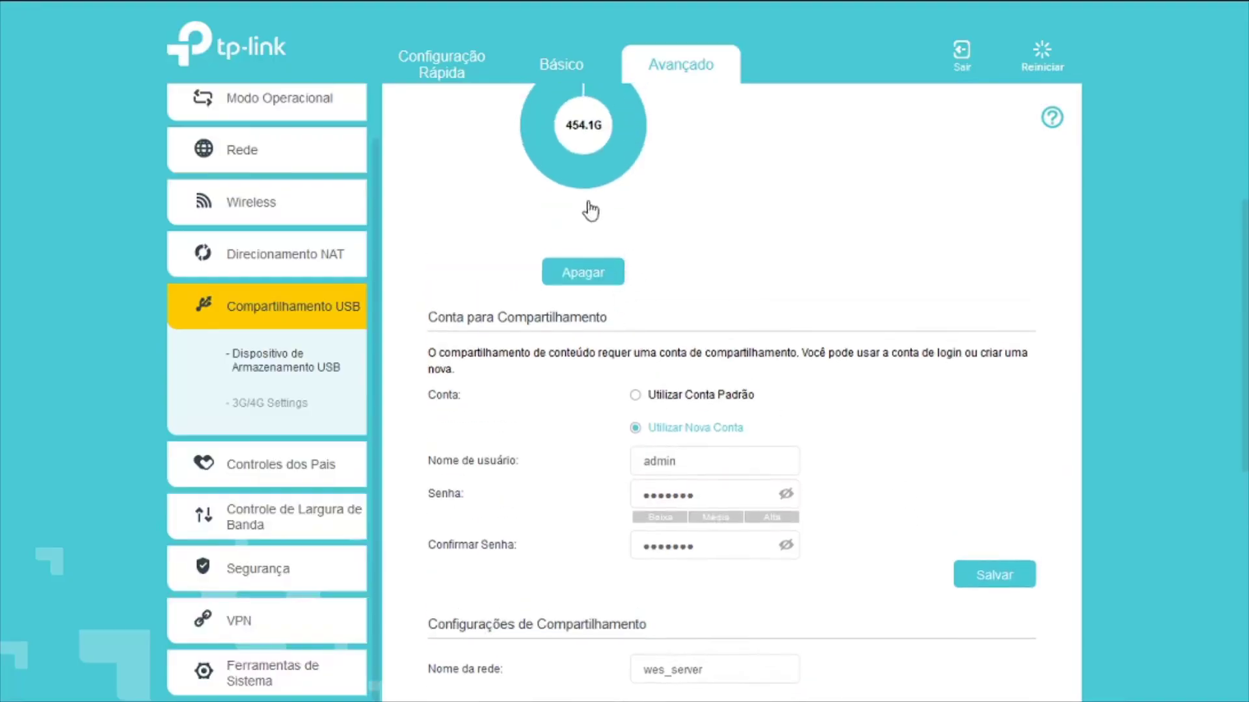
{"action": "scroll", "coordinate": [585, 182], "scroll_direction": "up", "scroll_amount": 2}
{"action": "mouse_move", "coordinate": [587, 210]}
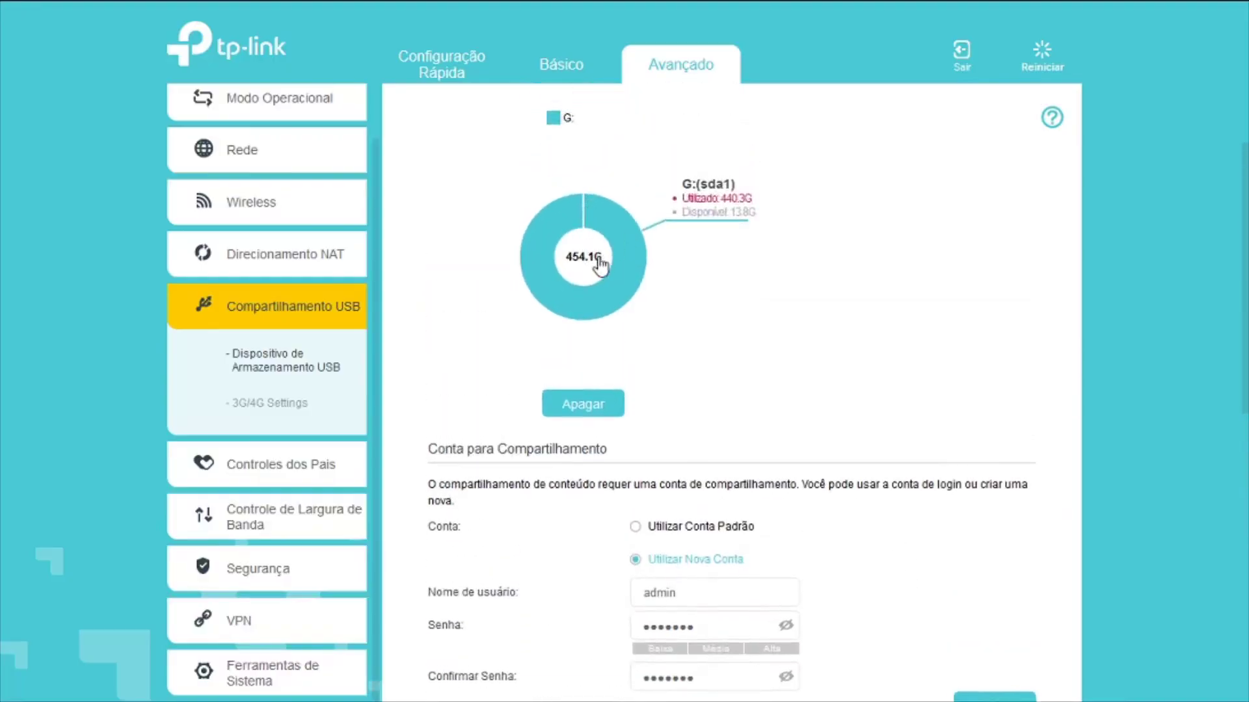
{"action": "scroll", "coordinate": [772, 357], "scroll_direction": "down", "scroll_amount": 1}
{"action": "scroll", "coordinate": [772, 358], "scroll_direction": "down", "scroll_amount": 8}
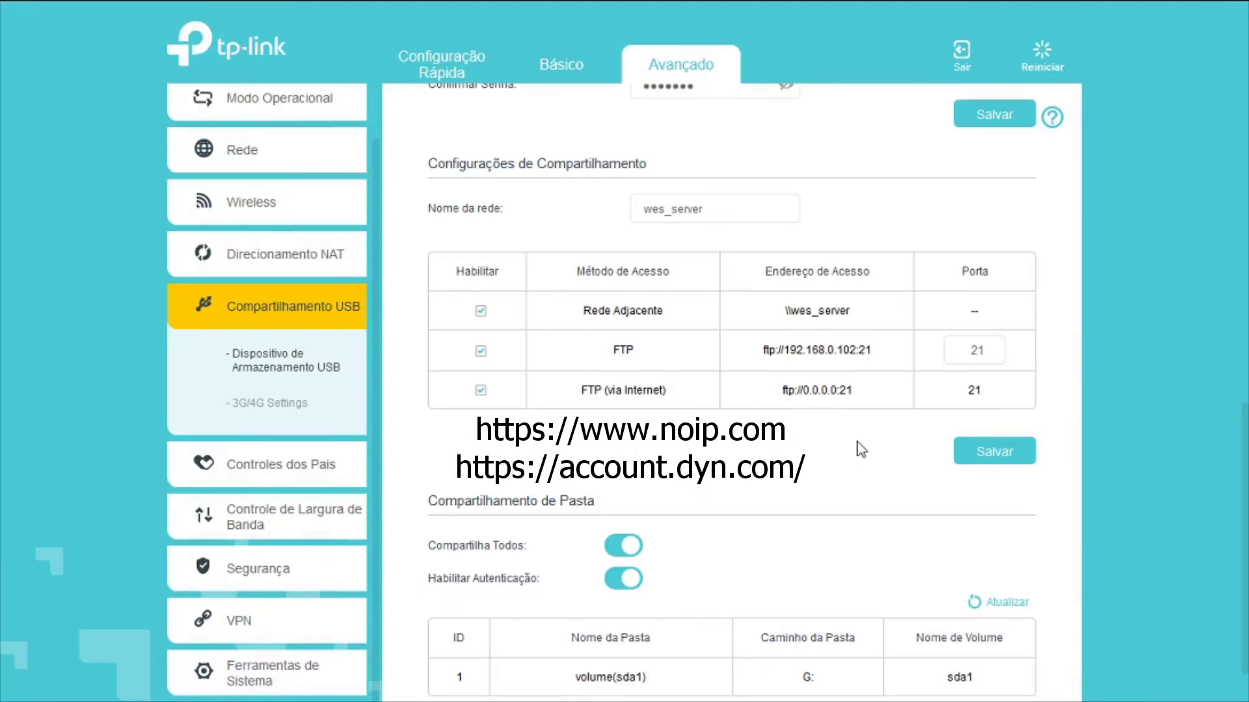
{"action": "scroll", "coordinate": [861, 449], "scroll_direction": "up", "scroll_amount": 10}
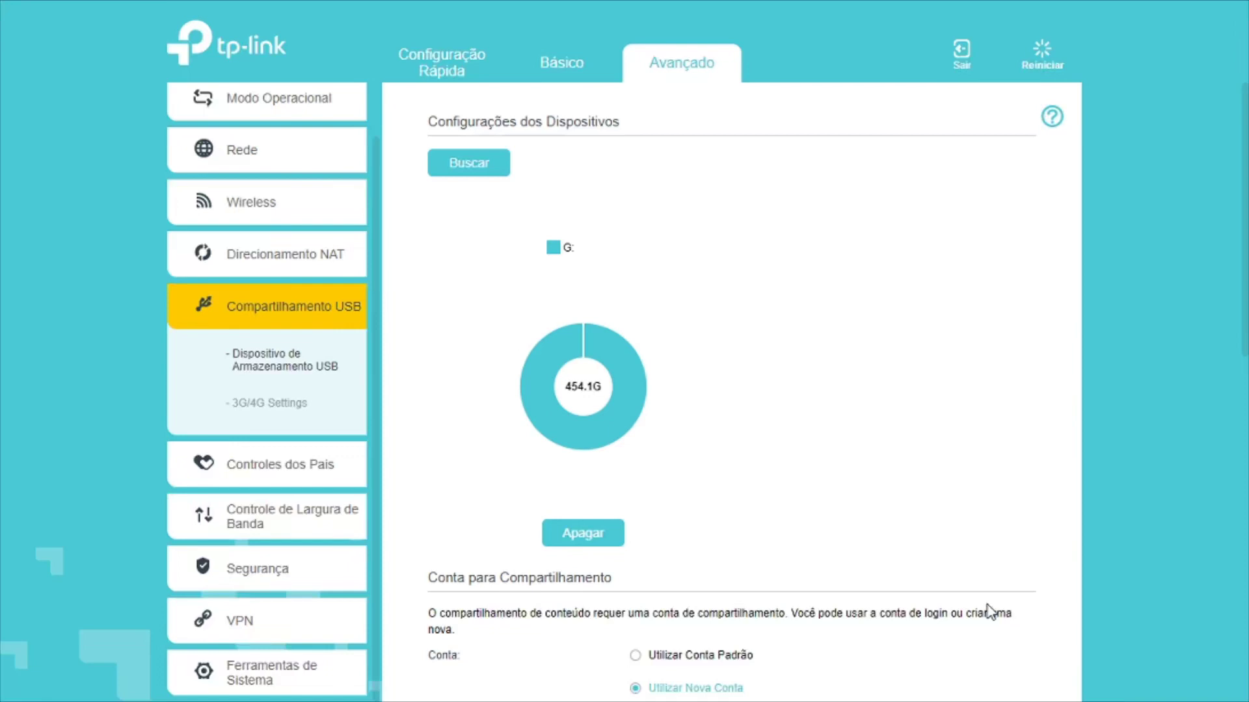
{"action": "left_click", "coordinate": [239, 160]}
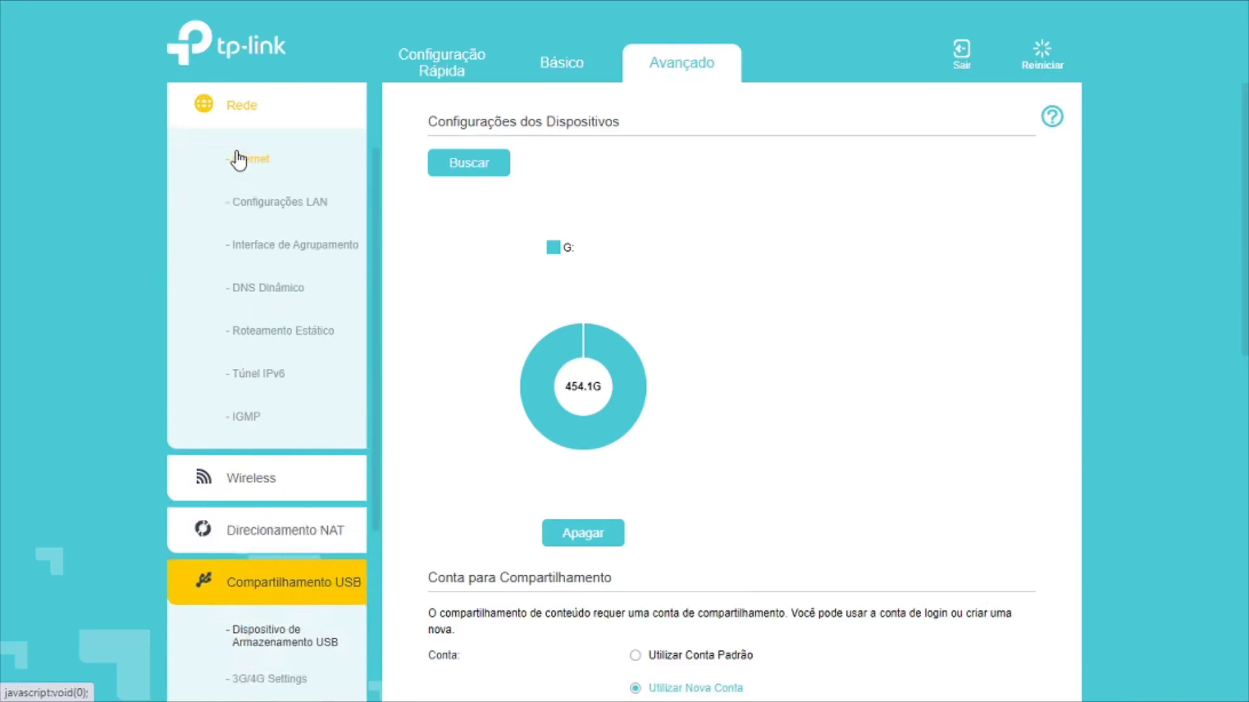
{"action": "left_click", "coordinate": [279, 288]}
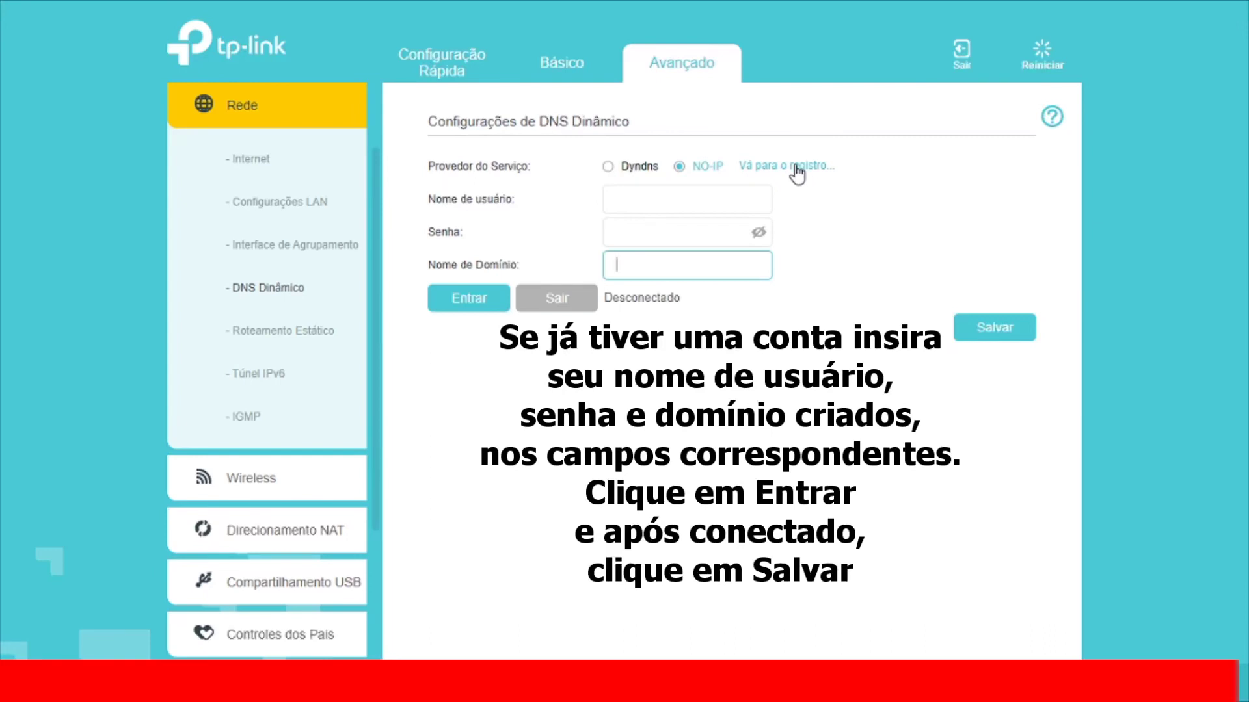
{"action": "left_click", "coordinate": [610, 170]}
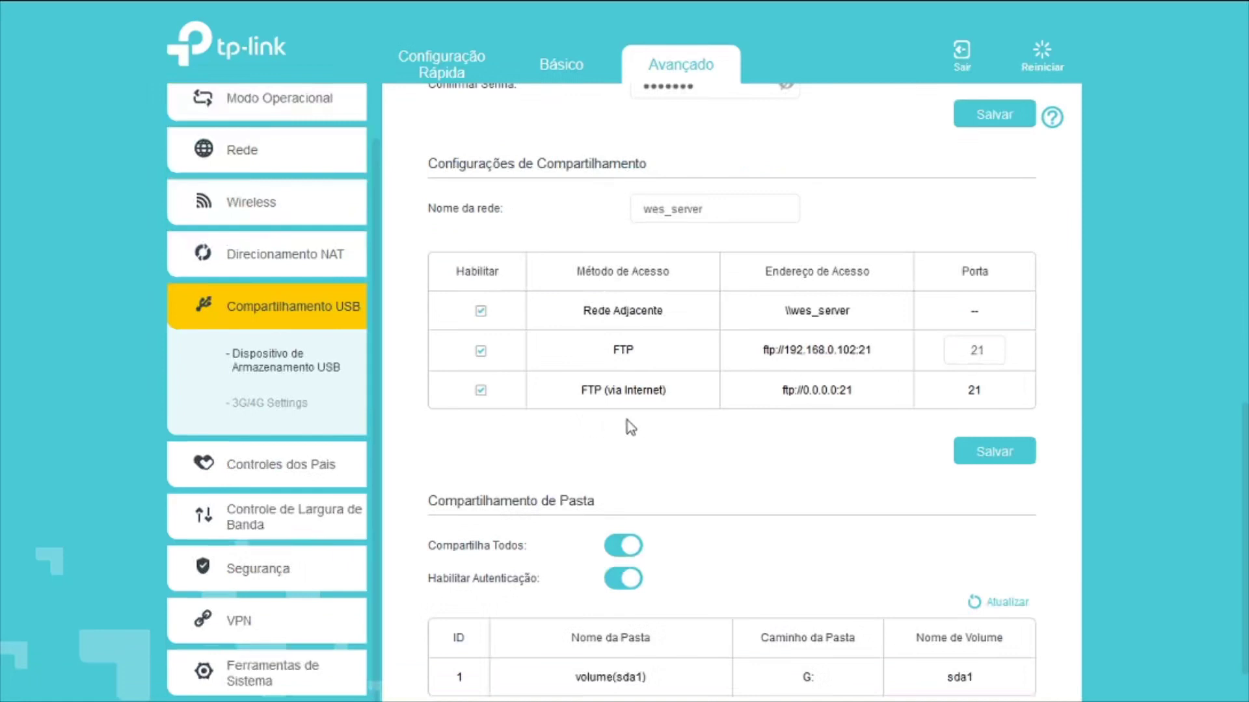
{"action": "scroll", "coordinate": [690, 432], "scroll_direction": "down", "scroll_amount": 1}
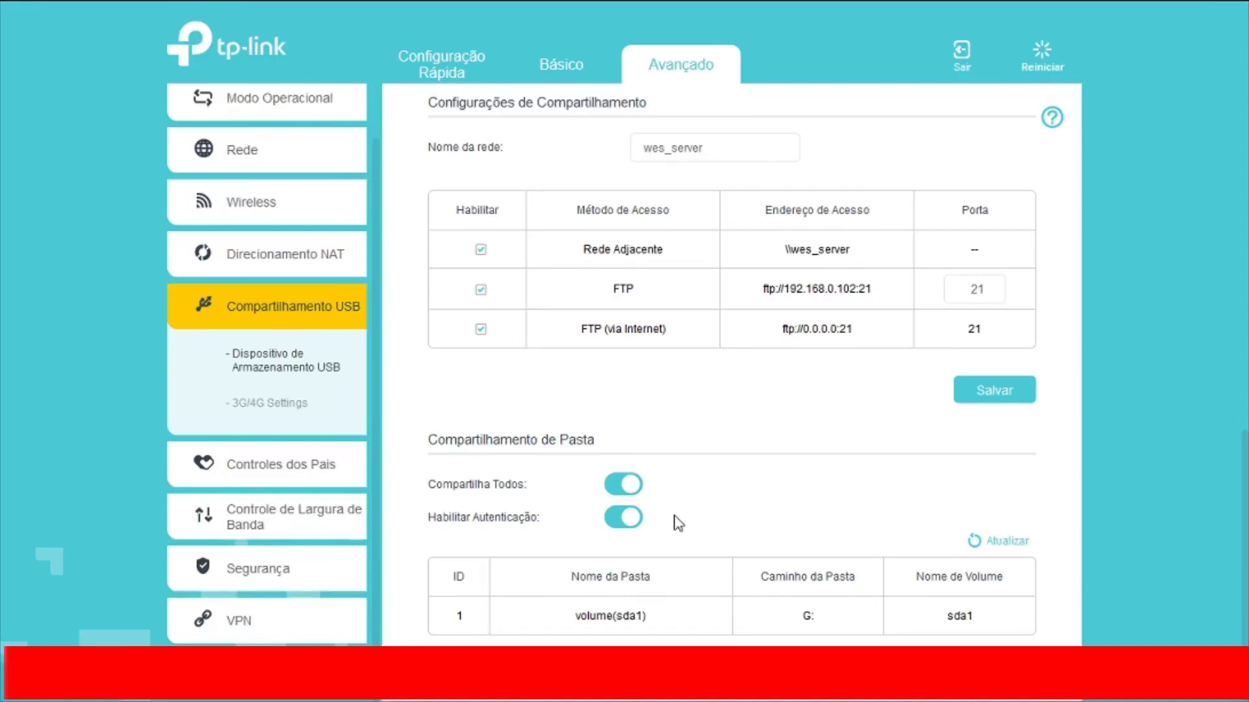
{"action": "left_click", "coordinate": [1053, 119]}
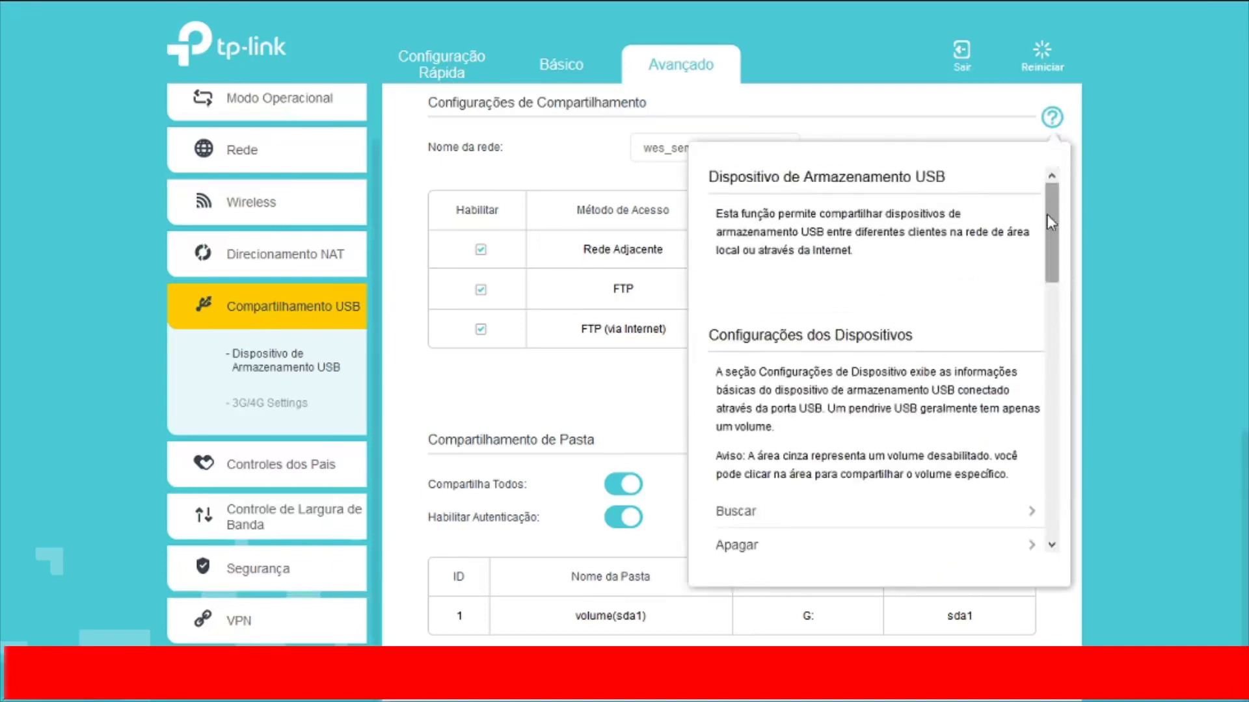
{"action": "left_click_drag", "start_coordinate": [1047, 214], "coordinate": [964, 389]}
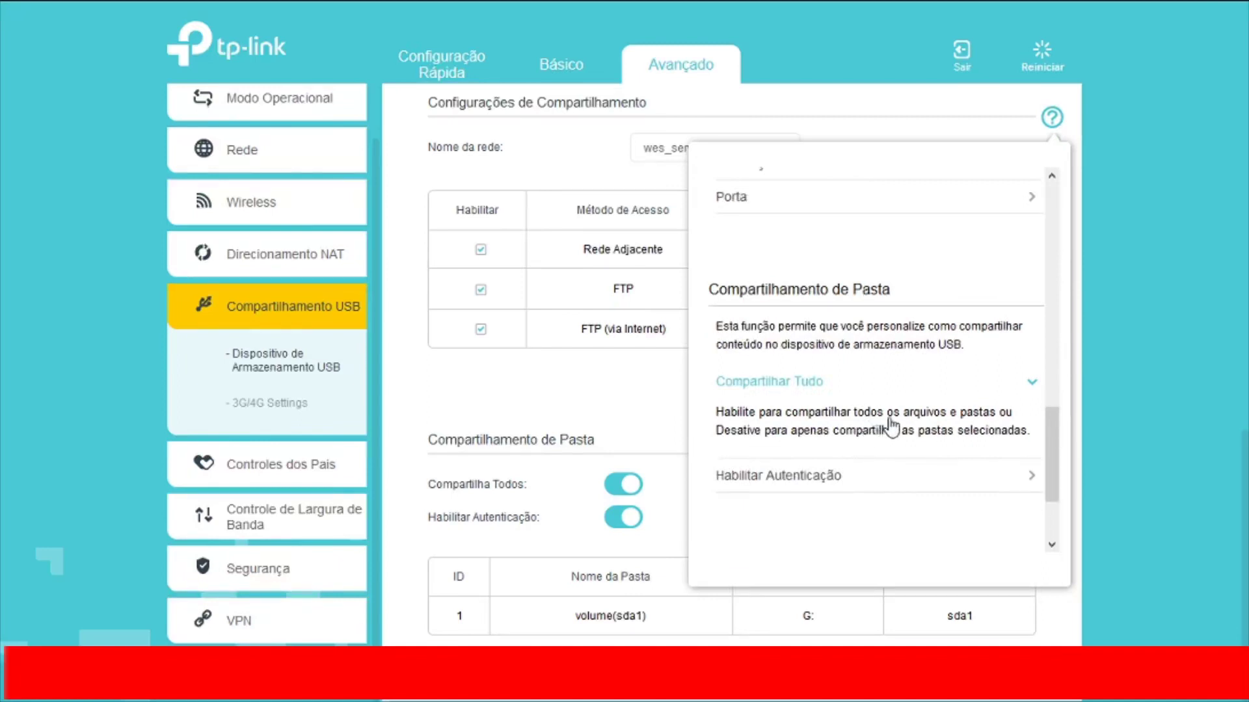
{"action": "scroll", "coordinate": [885, 429], "scroll_direction": "down", "scroll_amount": 2}
{"action": "left_click", "coordinate": [1114, 216]}
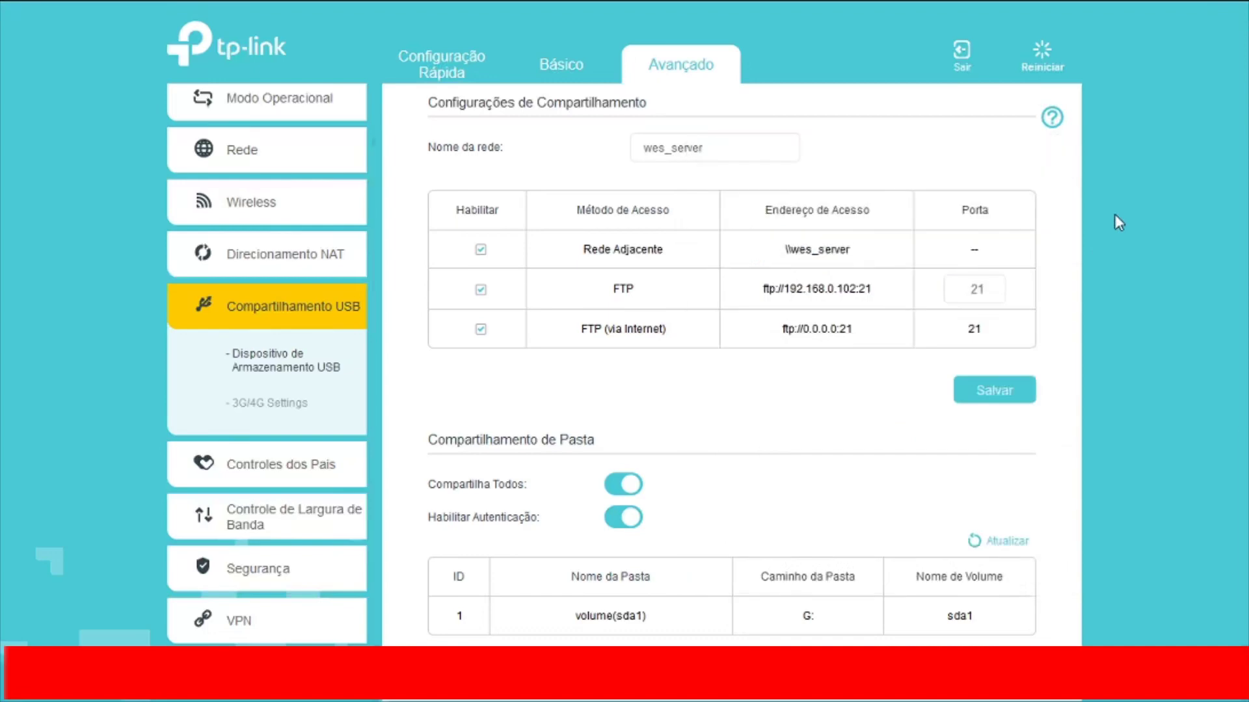
{"action": "left_click", "coordinate": [621, 487]}
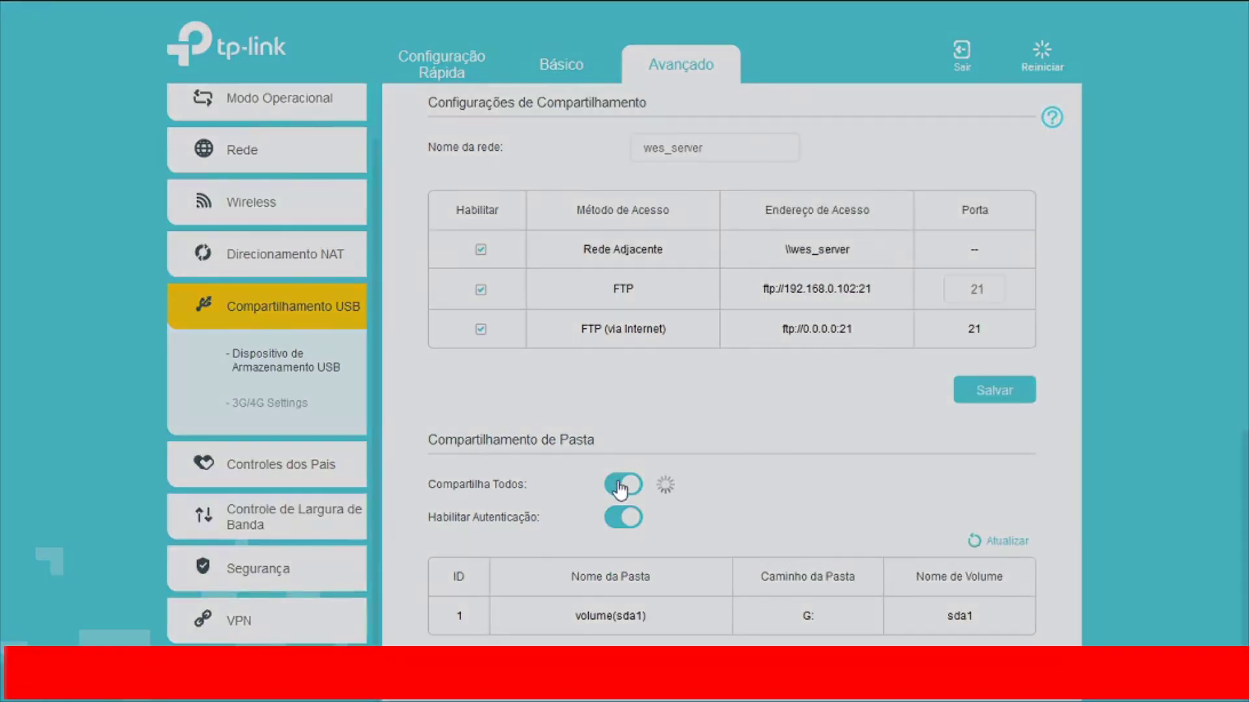
{"action": "scroll", "coordinate": [769, 481], "scroll_direction": "down", "scroll_amount": 4}
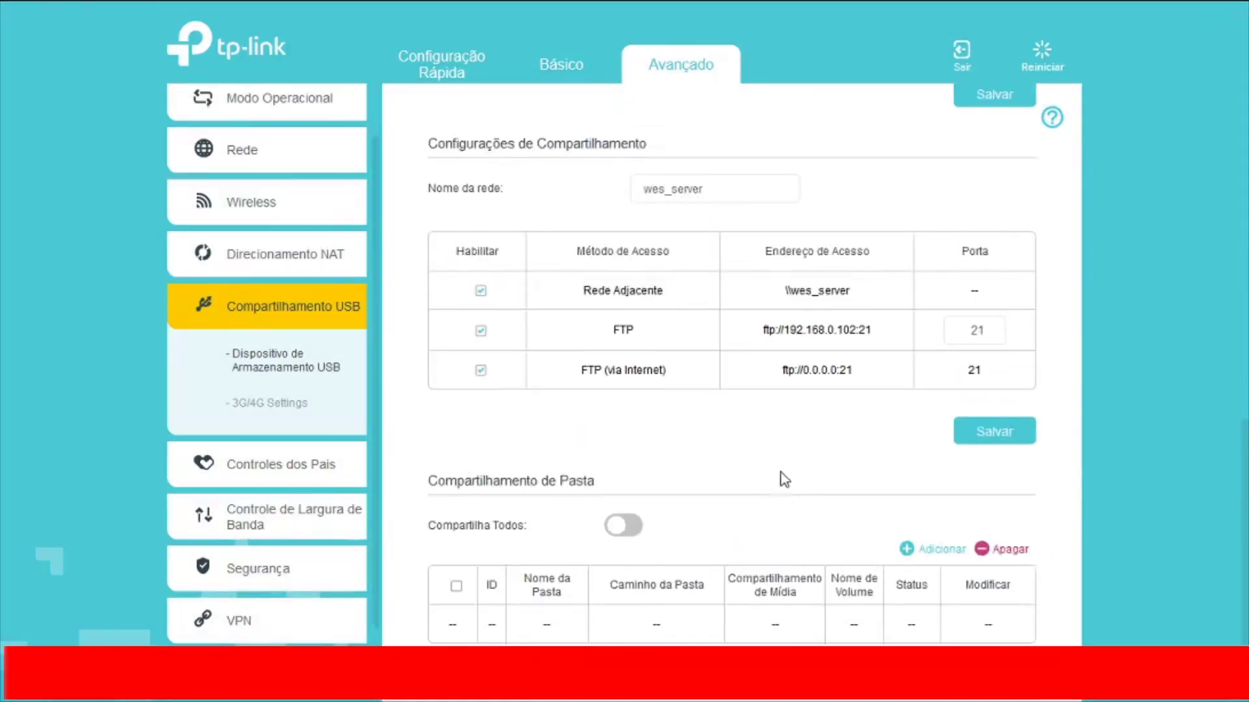
{"action": "scroll", "coordinate": [822, 454], "scroll_direction": "down", "scroll_amount": 1}
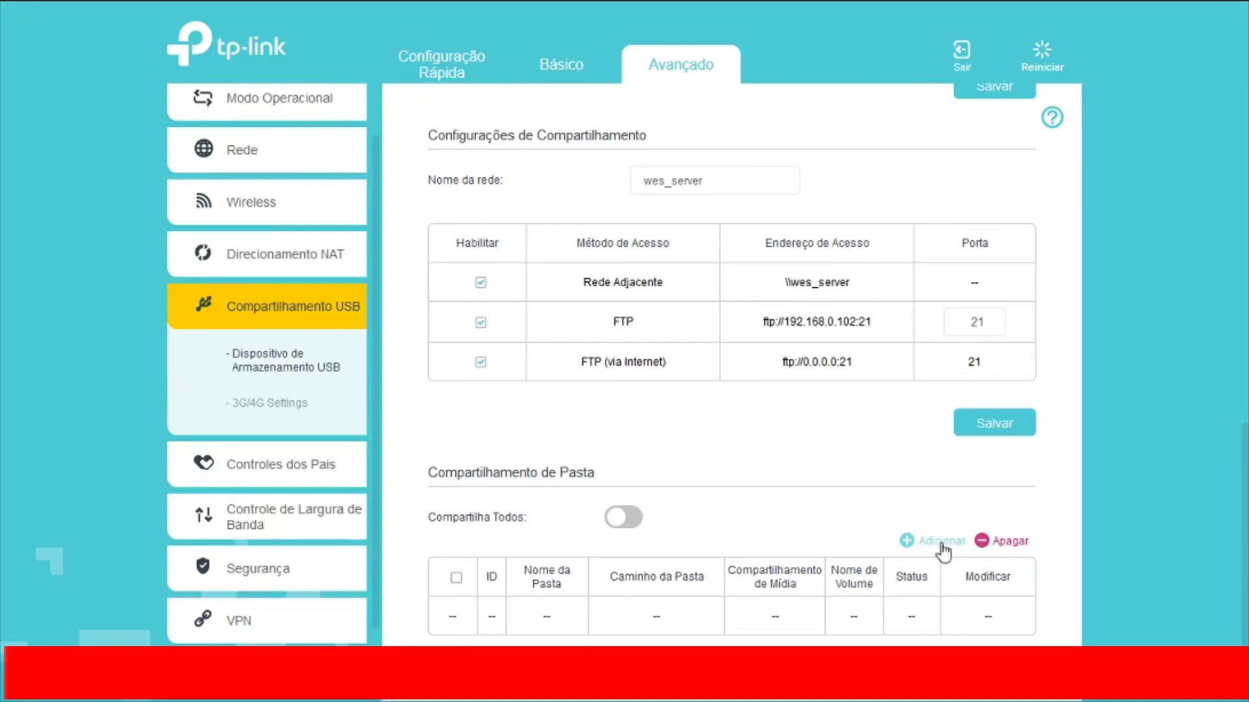
{"action": "left_click", "coordinate": [941, 544]}
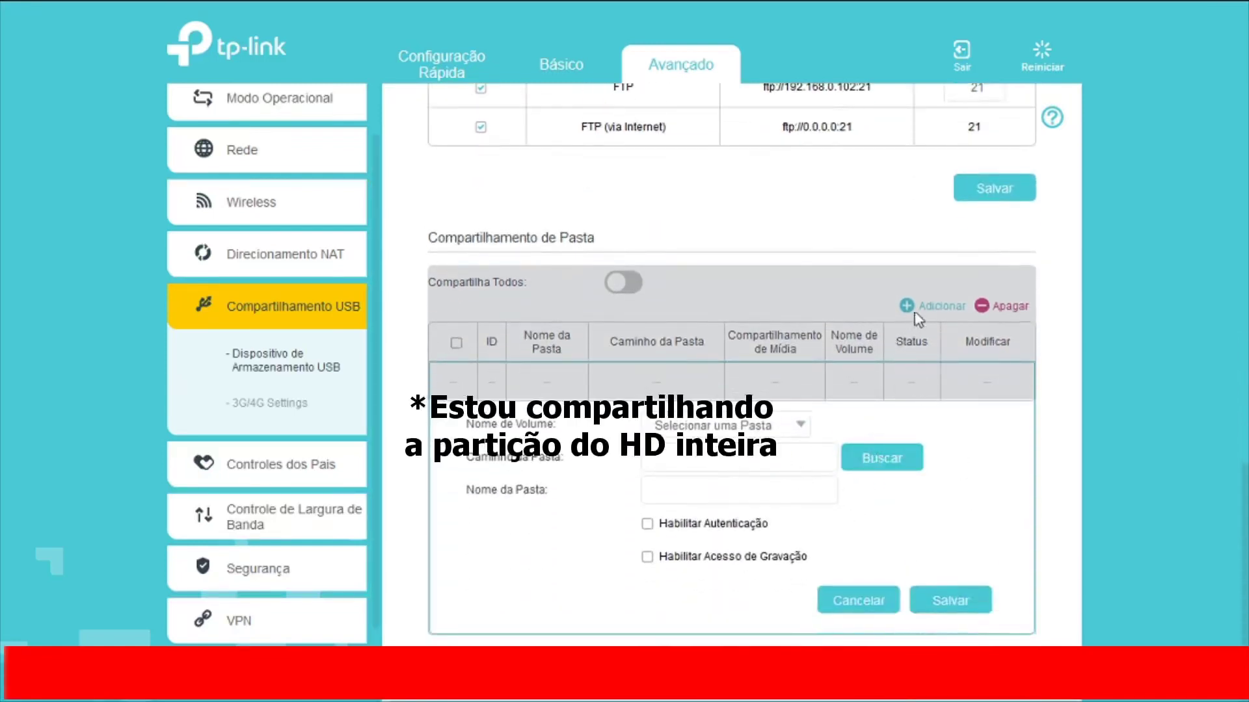
{"action": "left_click", "coordinate": [870, 601]}
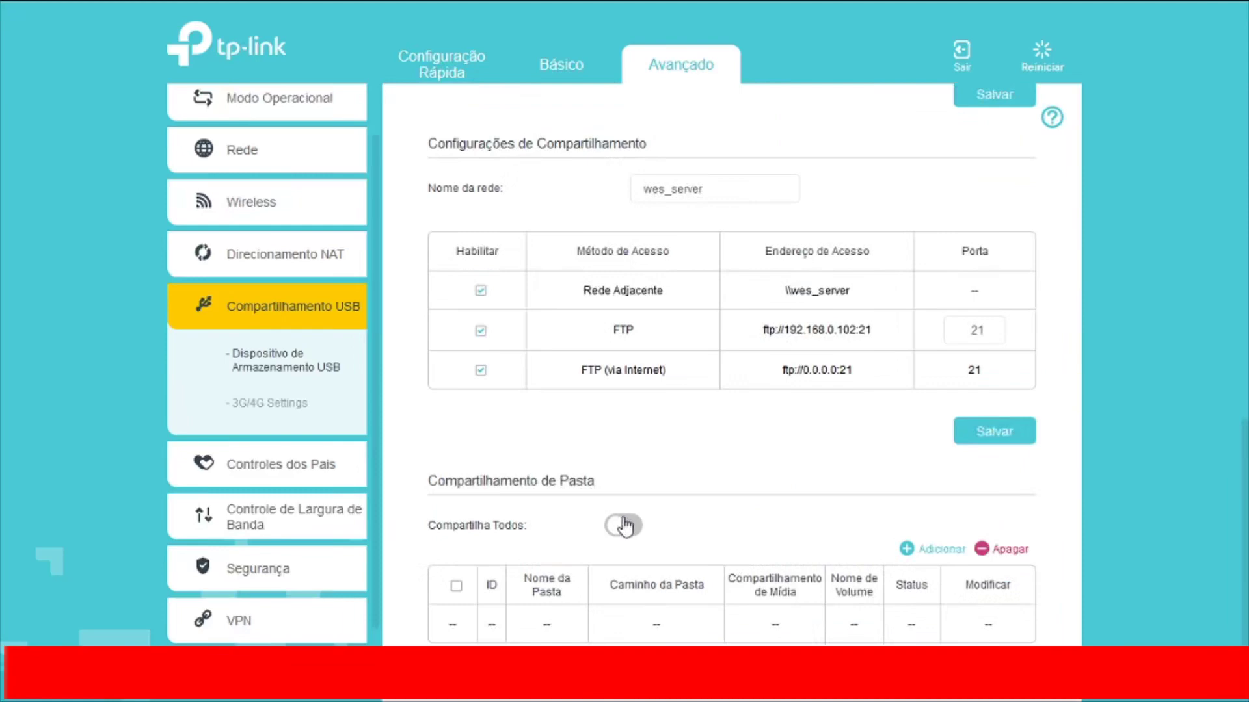
{"action": "left_click", "coordinate": [626, 526]}
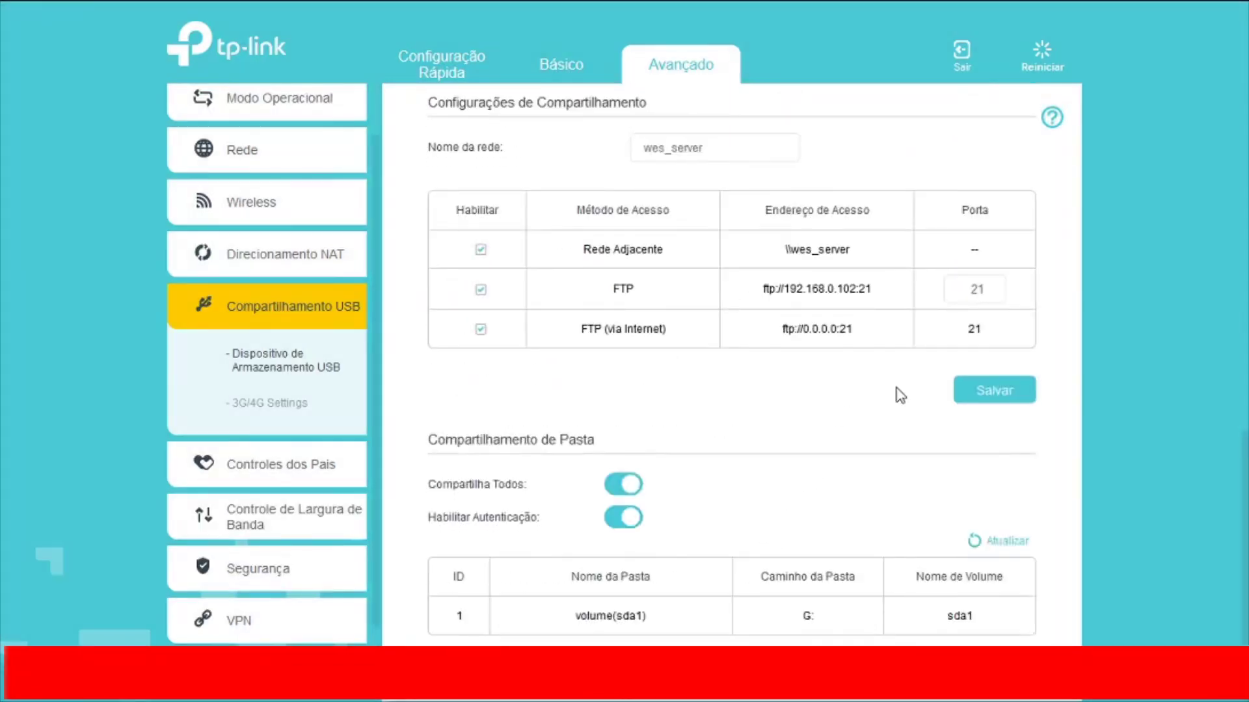
{"action": "scroll", "coordinate": [897, 394], "scroll_direction": "up", "scroll_amount": 4}
{"action": "scroll", "coordinate": [896, 397], "scroll_direction": "down", "scroll_amount": 4}
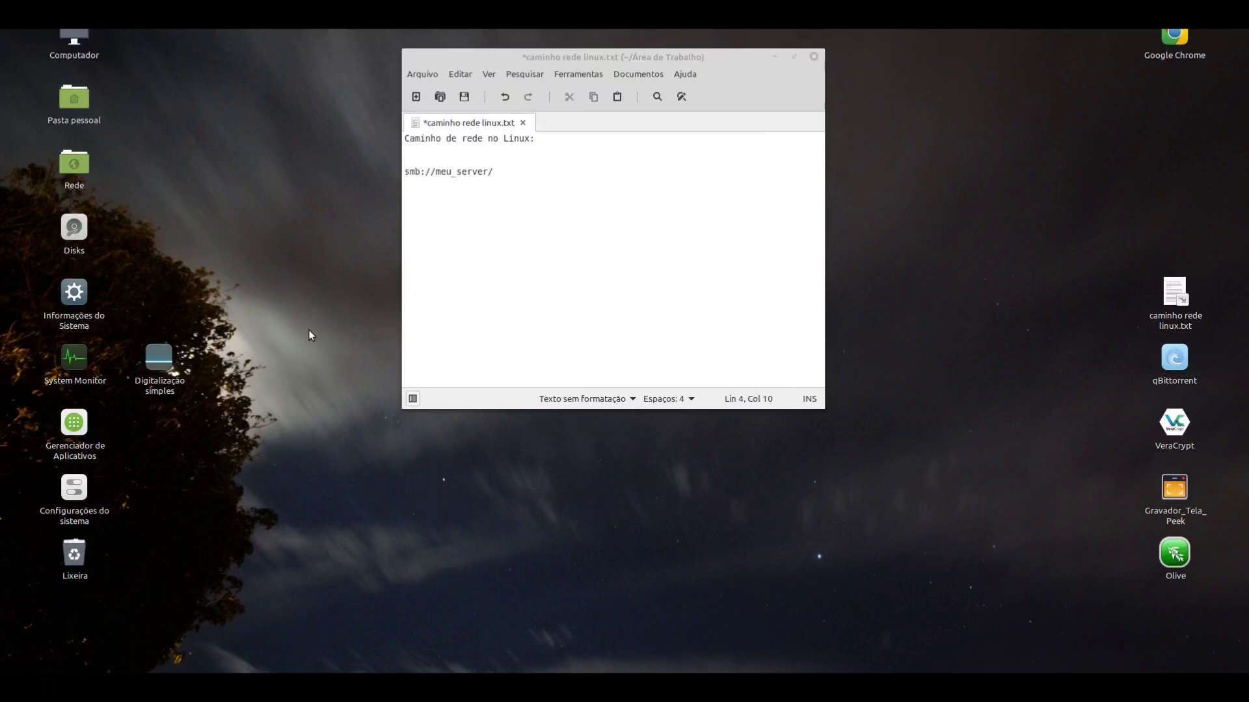
Step: Browse to smb://wes_server/ in a new file manager and open the volume(sda1) share
{"action": "key", "text": "super+e"}
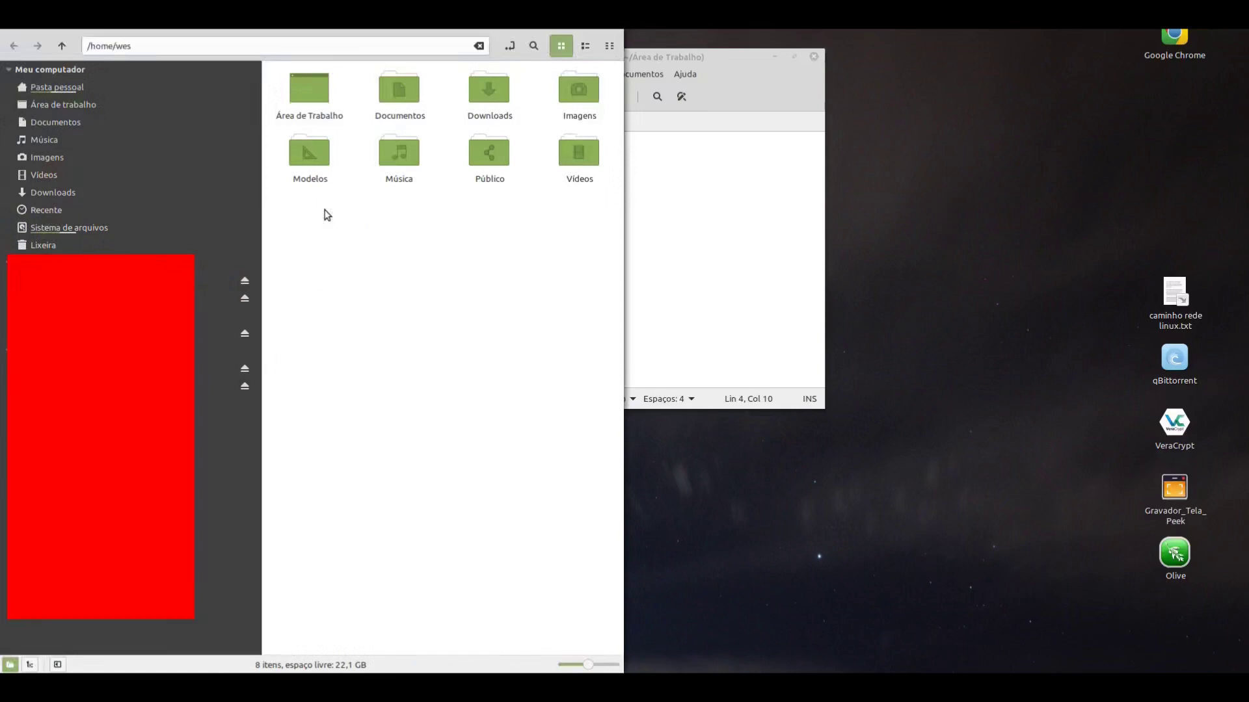
{"action": "triple_click", "coordinate": [167, 42]}
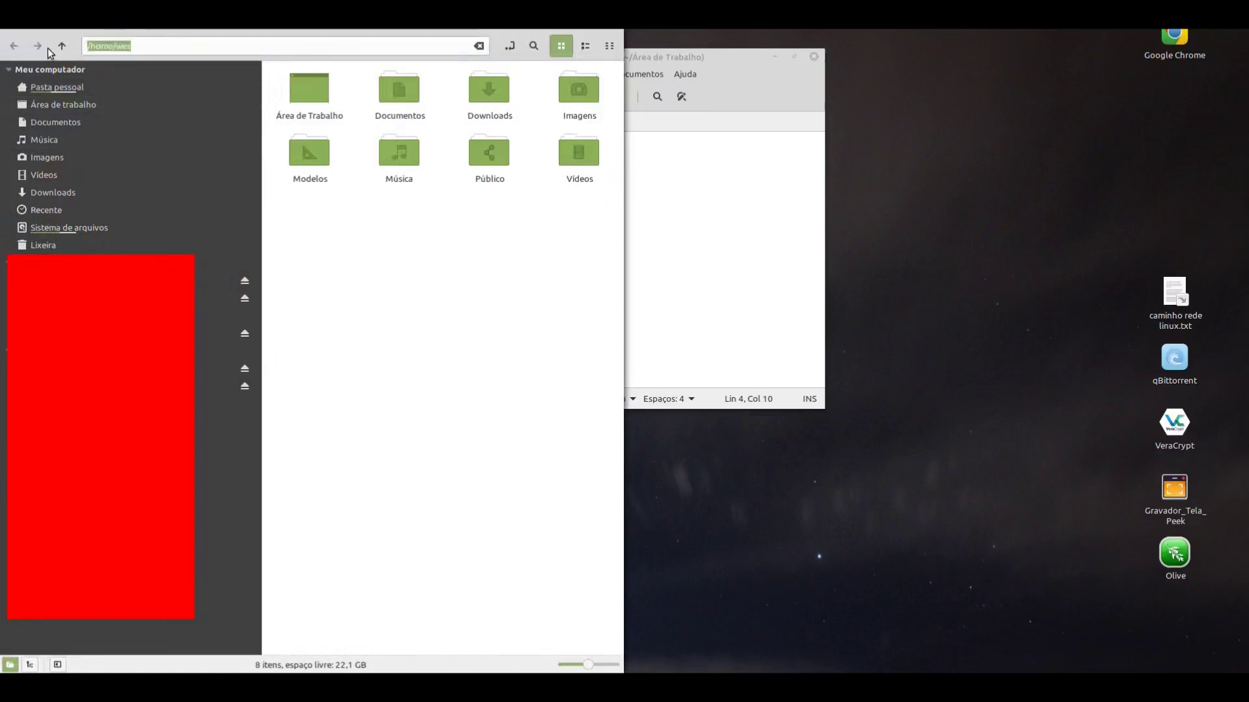
{"action": "type", "text": "smb://wes_server/"}
{"action": "key", "text": "Return"}
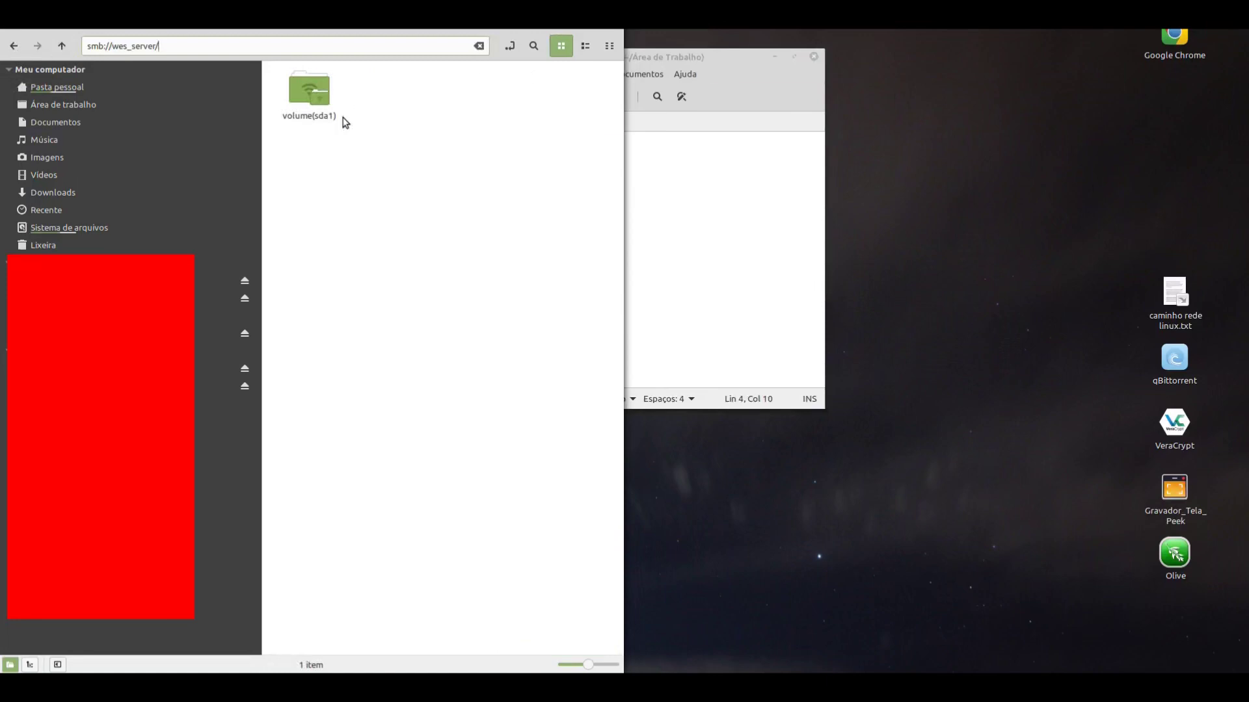
{"action": "left_click", "coordinate": [307, 93]}
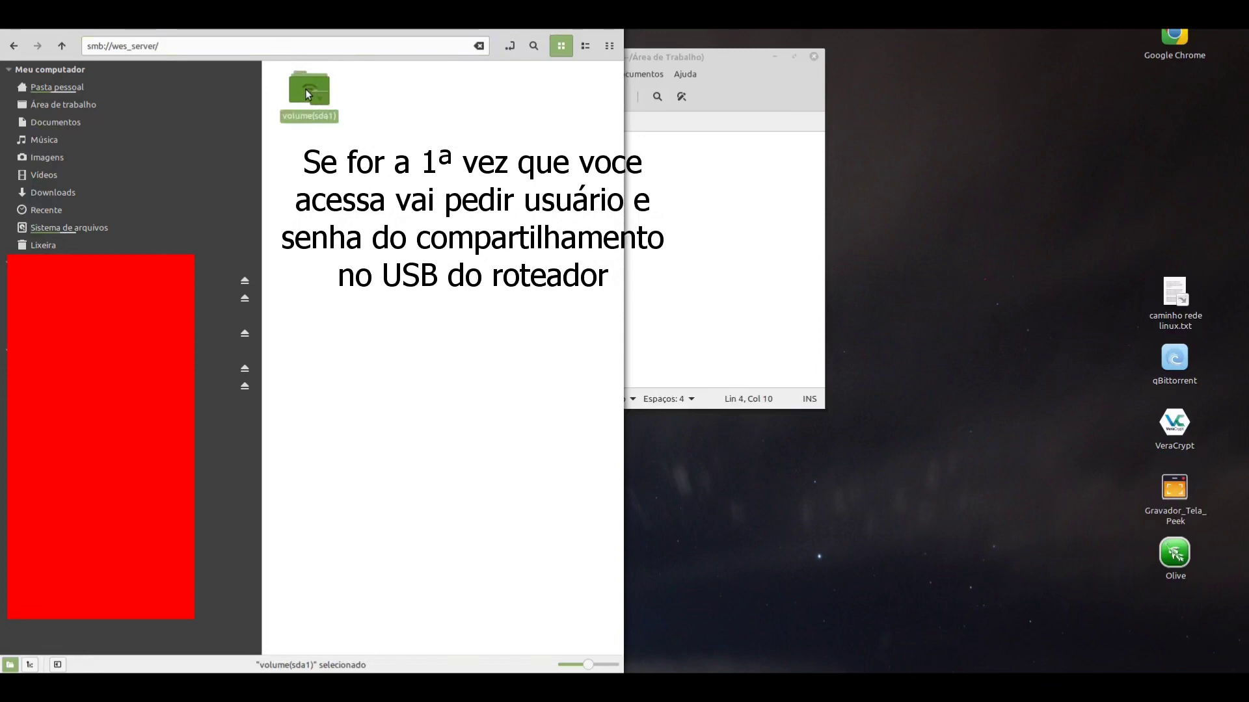
{"action": "double_click", "coordinate": [307, 93]}
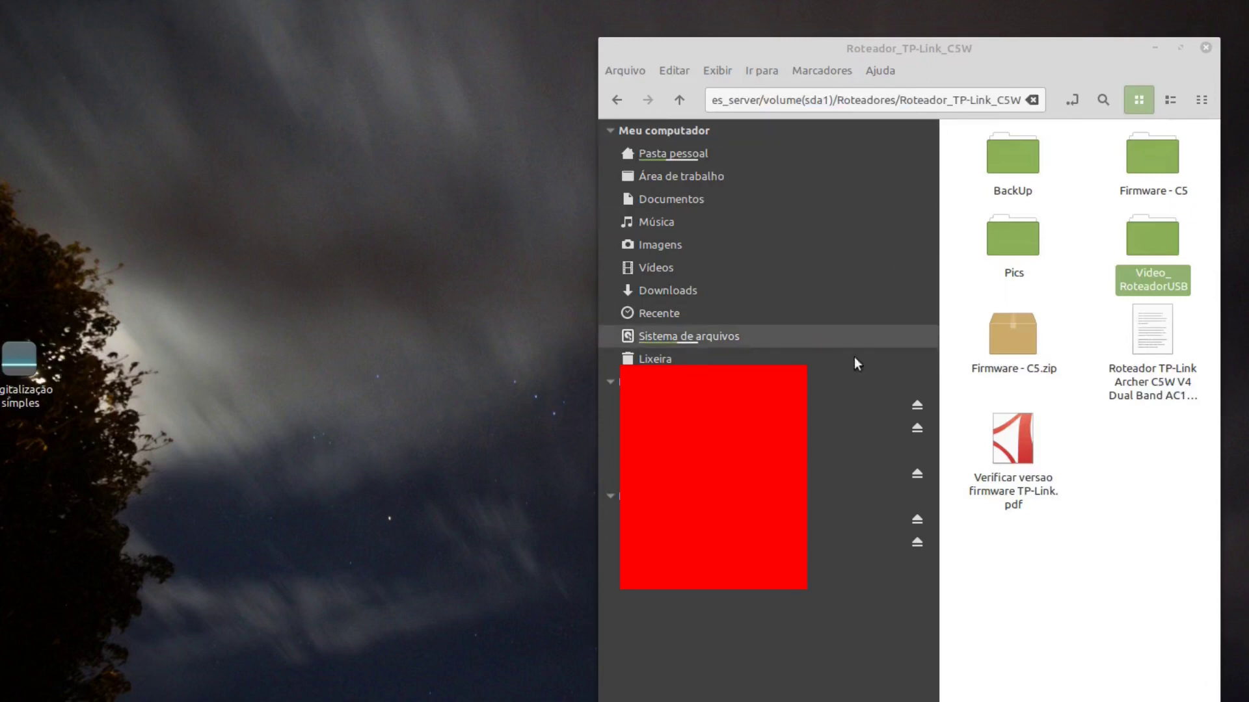
Step: Play Roteador_USB_01.mkv from the Video_RoteadorUSB folder, then close the video player
{"action": "left_click", "coordinate": [1137, 229]}
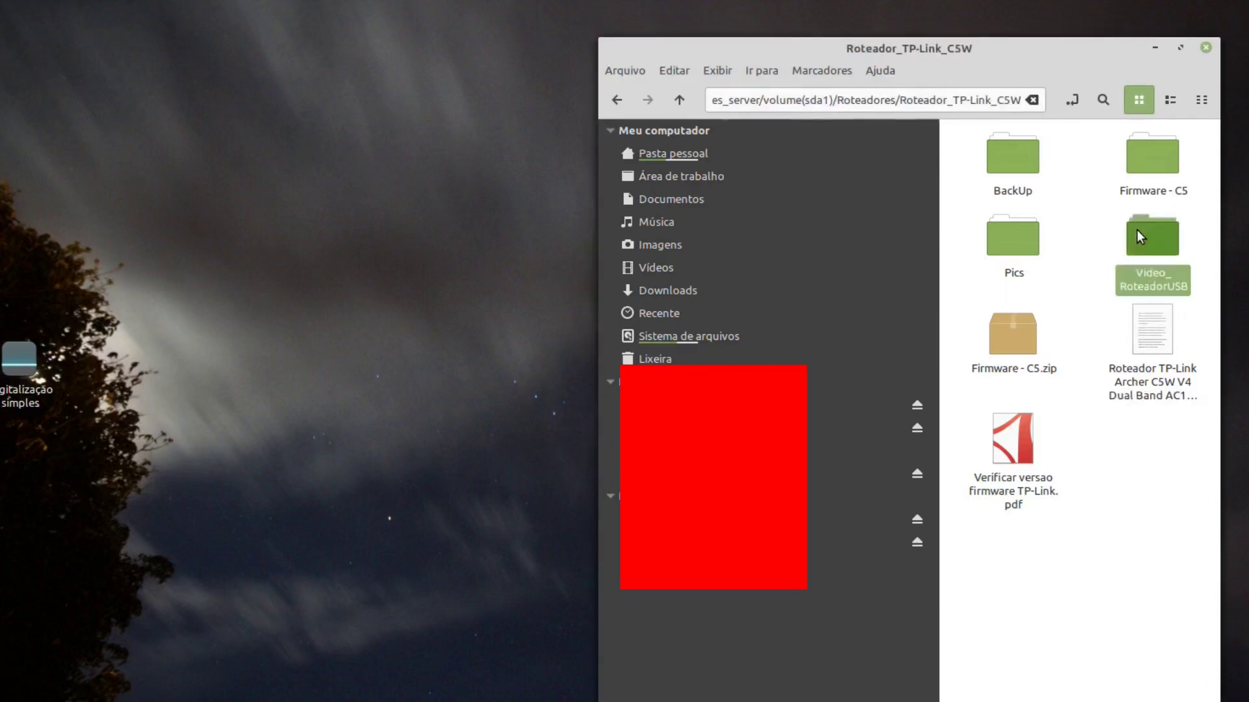
{"action": "double_click", "coordinate": [1137, 229]}
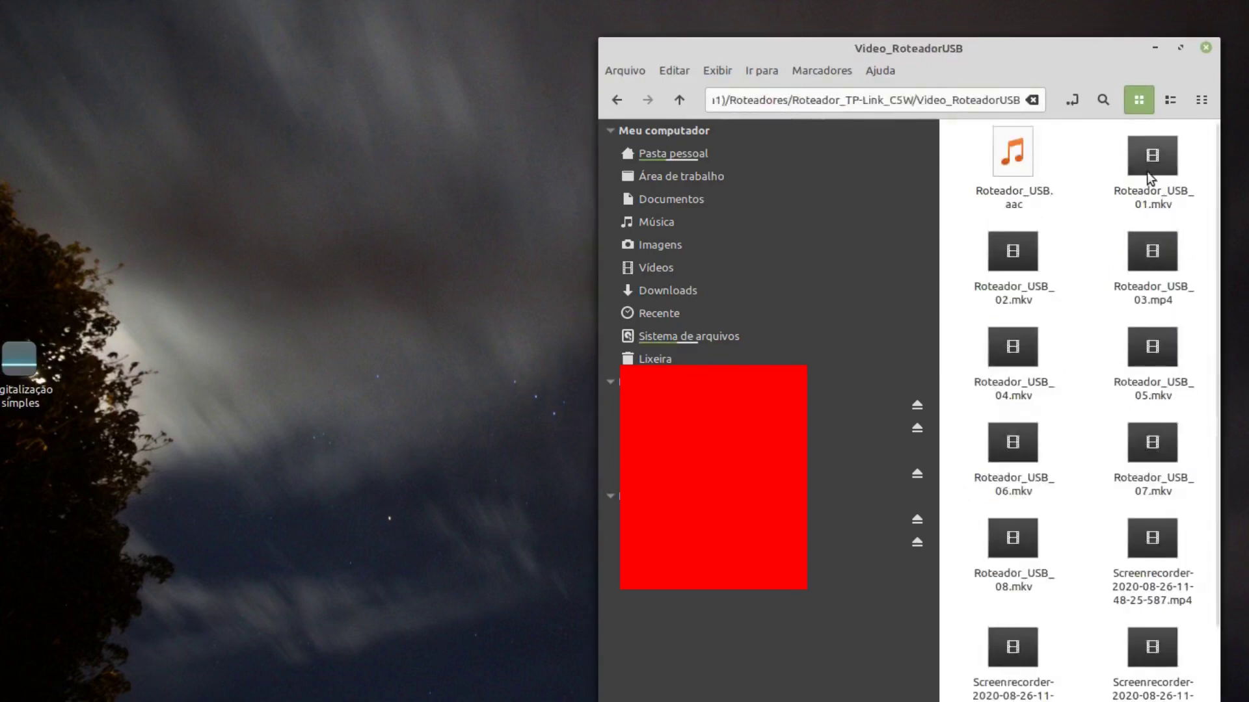
{"action": "left_click", "coordinate": [1146, 166]}
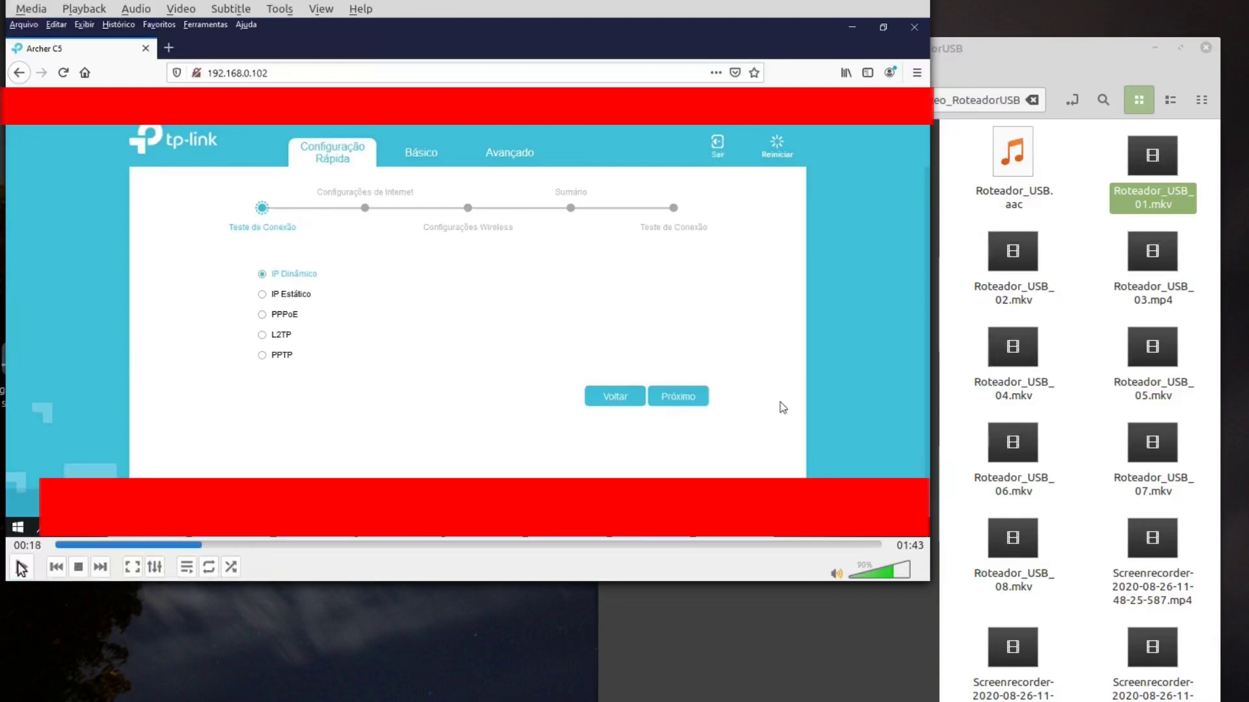
{"action": "key", "text": "ctrl+q"}
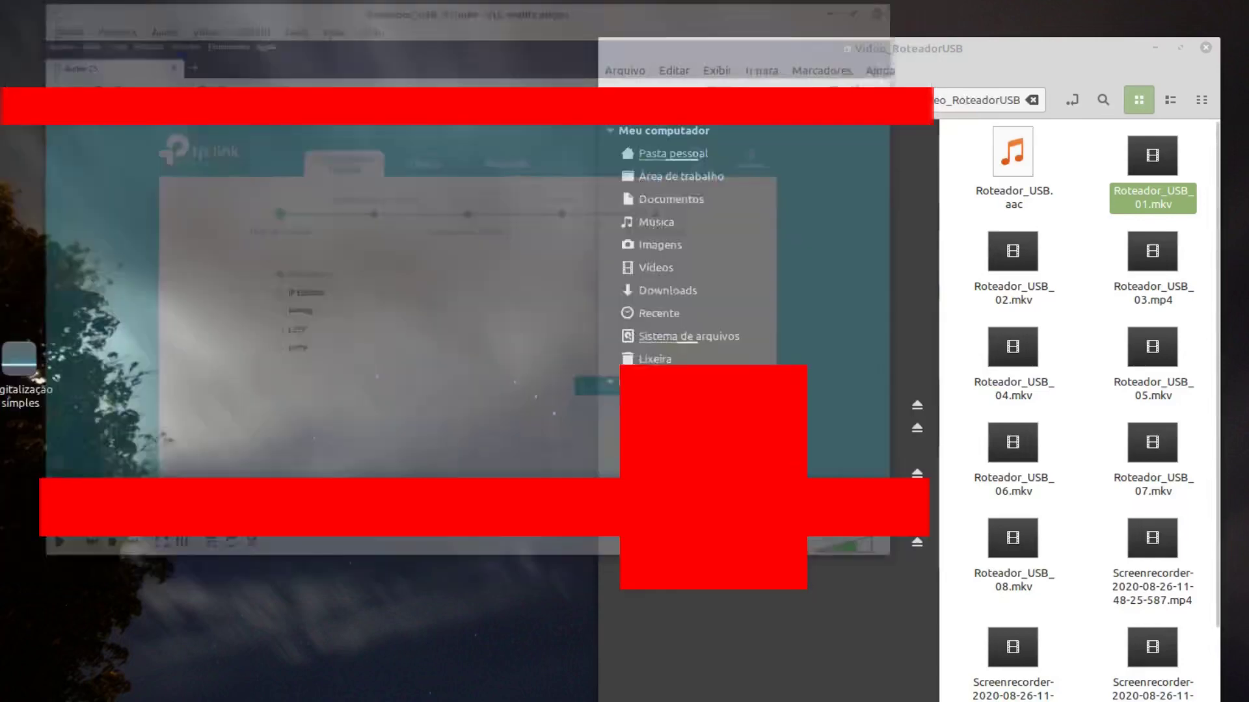
Step: Open photo IMG_20200821_153706.jpg from the Pics folder of Roteador_TP-Link_C5W
{"action": "left_click", "coordinate": [678, 100]}
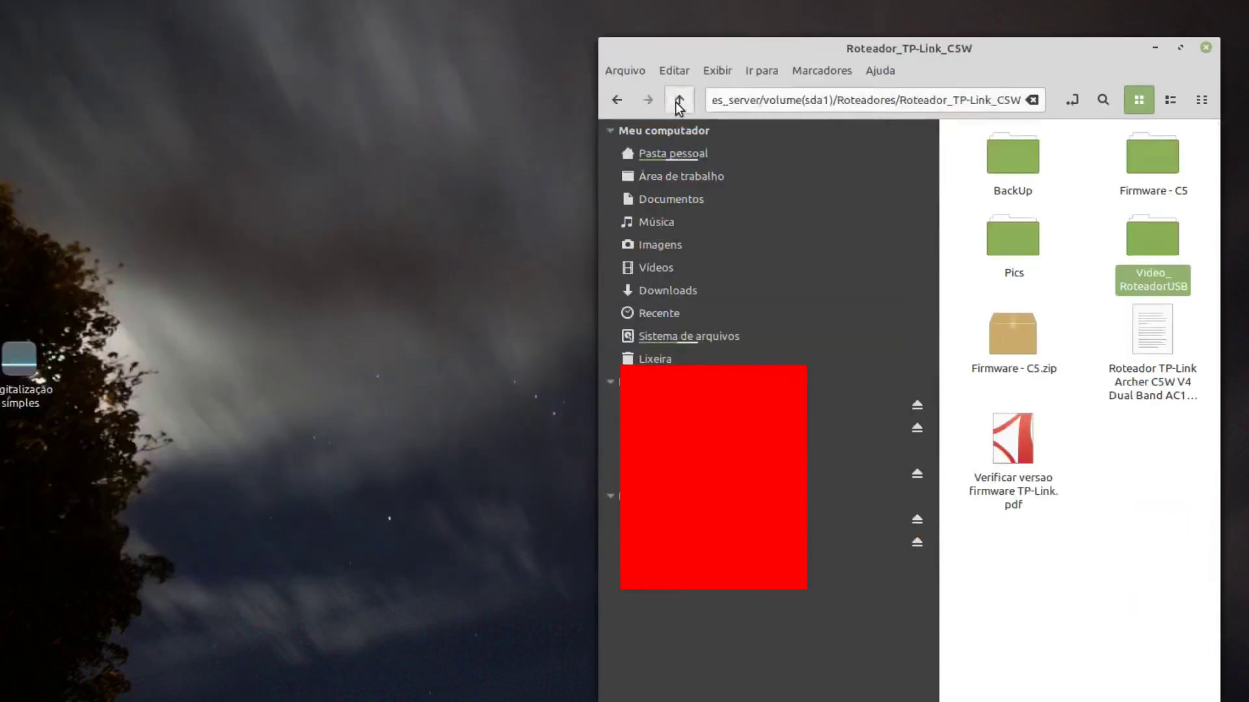
{"action": "double_click", "coordinate": [1022, 251]}
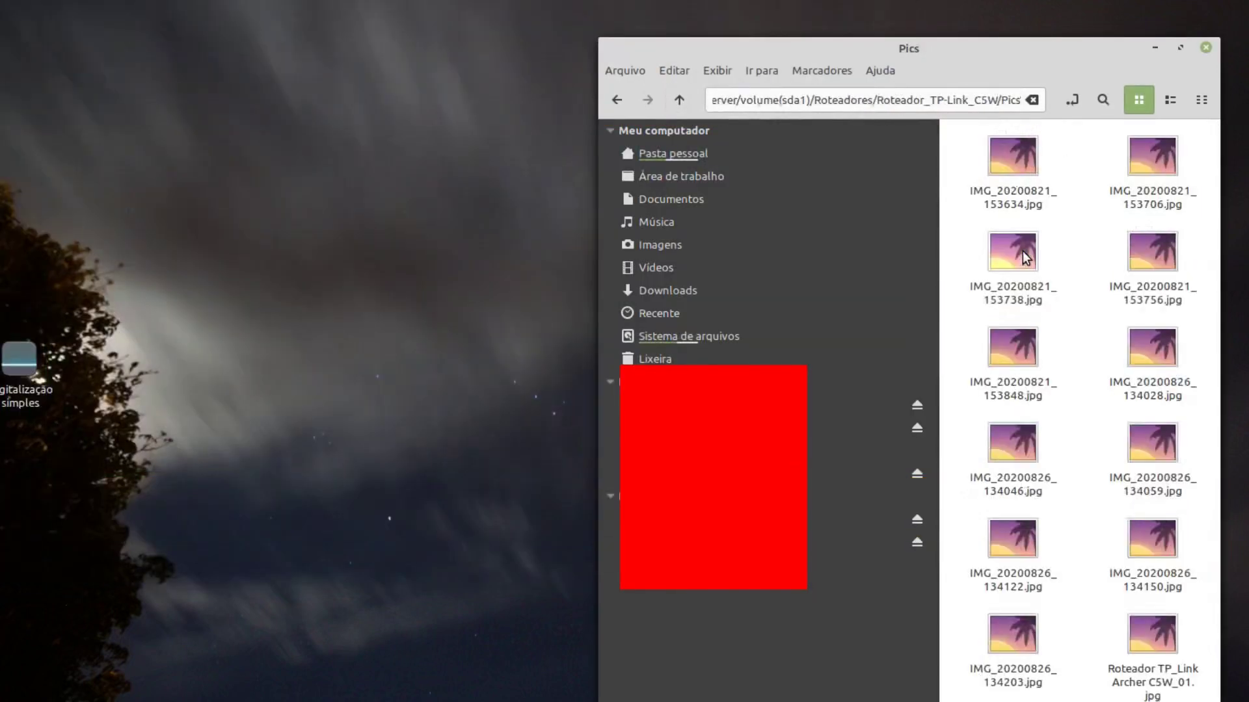
{"action": "left_click", "coordinate": [1160, 167]}
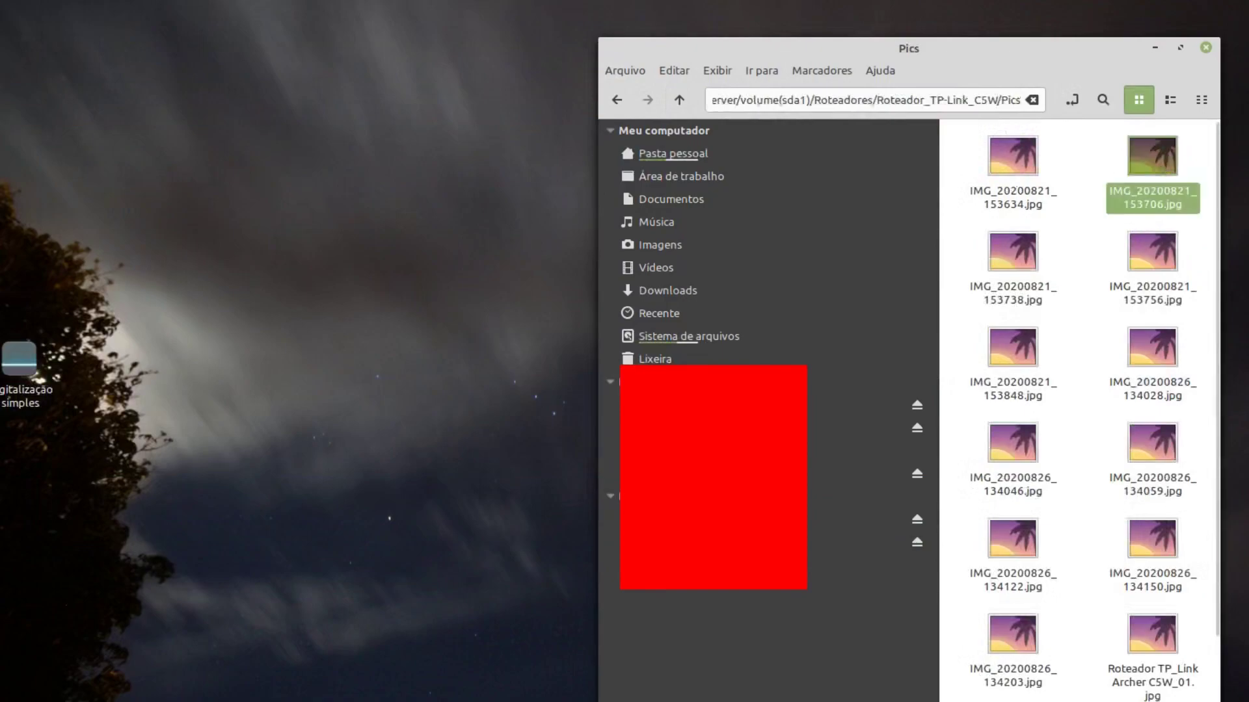
{"action": "double_click", "coordinate": [1160, 167]}
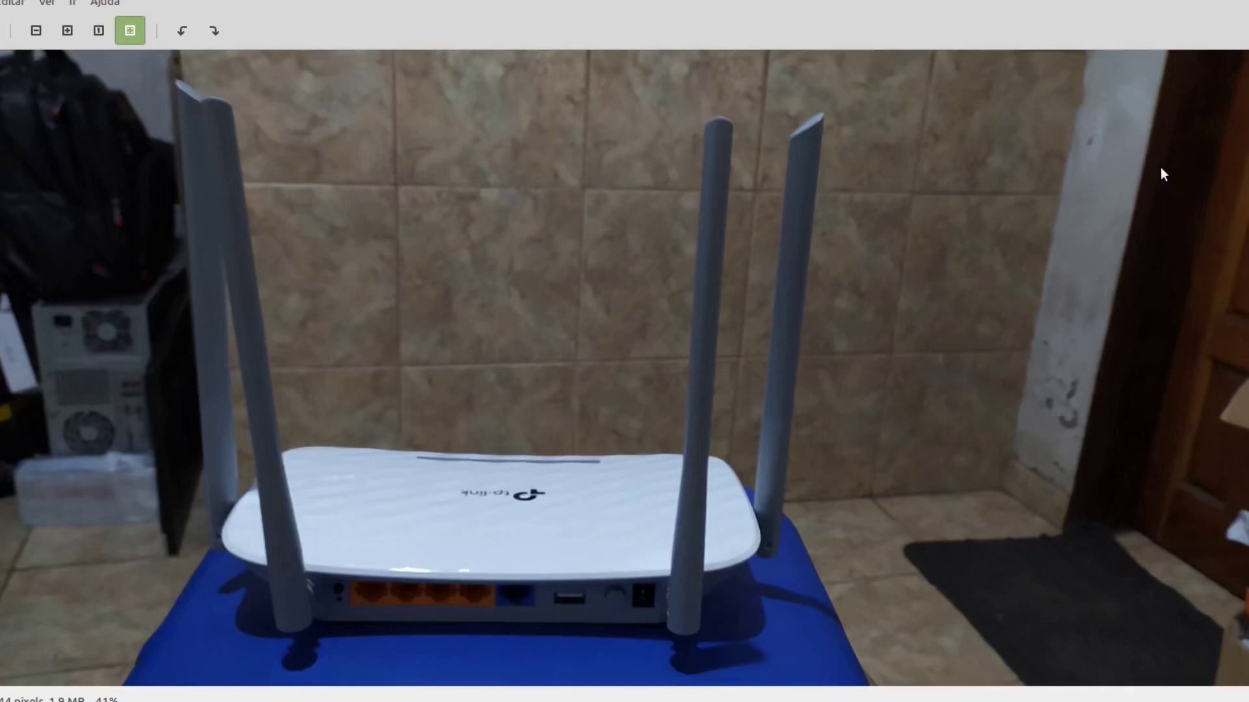
Step: View the next photo, IMG_20200821_153848.jpg, then close Xviewer
{"action": "key", "text": "Right"}
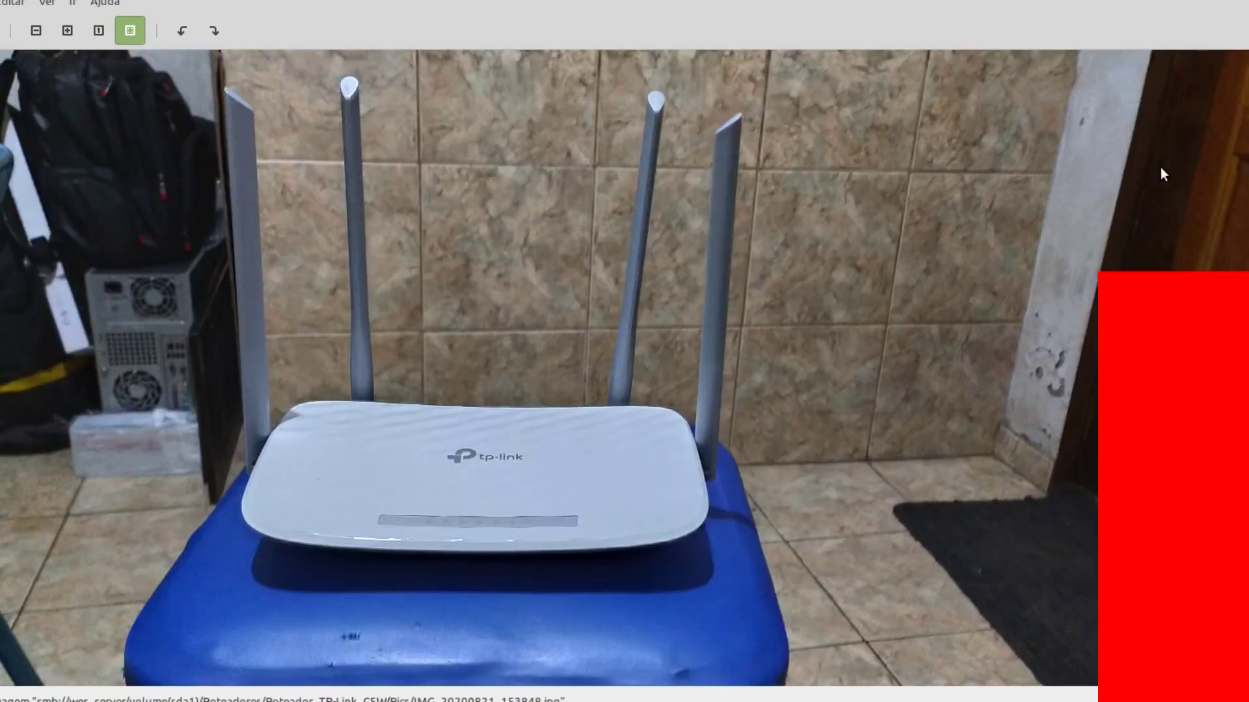
{"action": "key", "text": "Escape"}
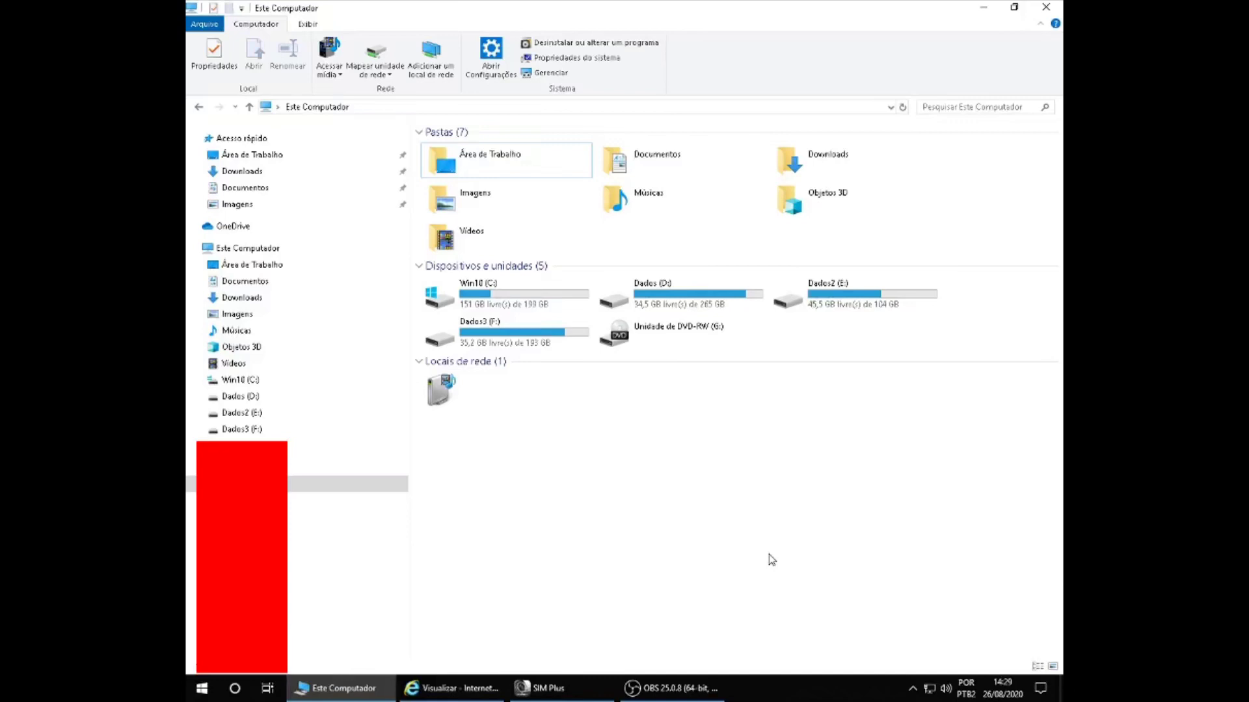
Step: Run \\WES_SERVER from the Run history and dismiss the guest-access blocked error
{"action": "key", "text": "super+r"}
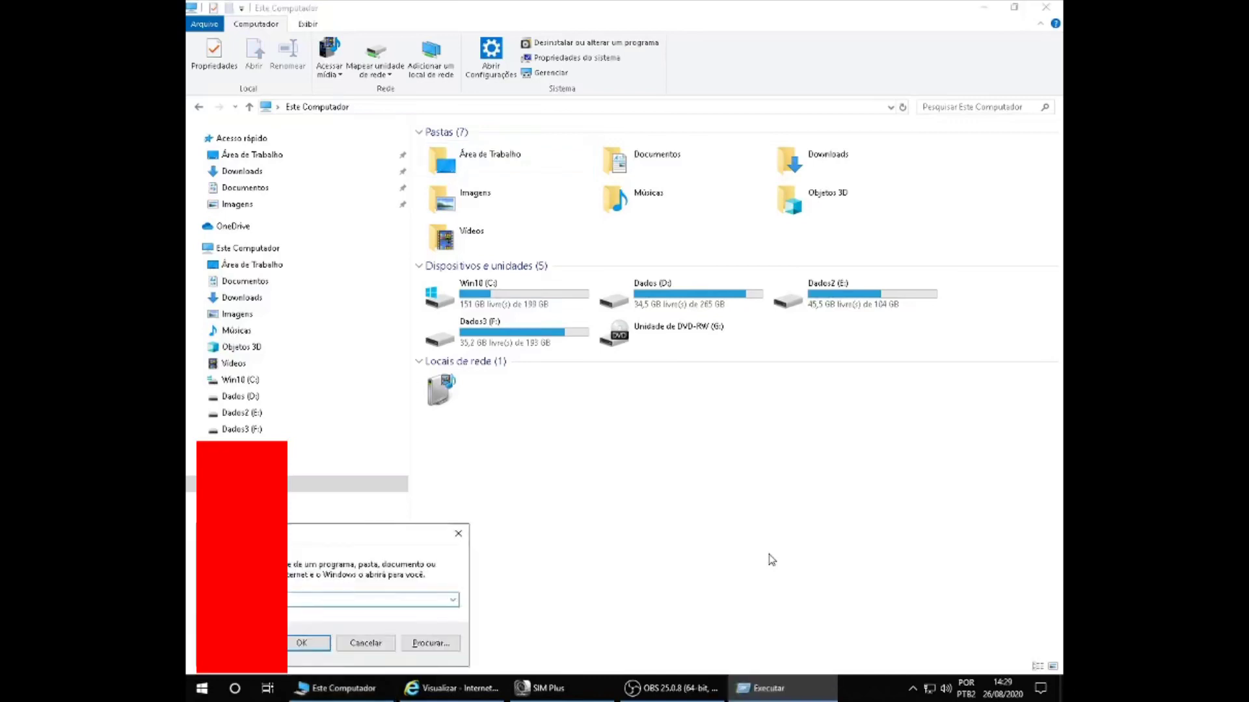
{"action": "key", "text": "Down"}
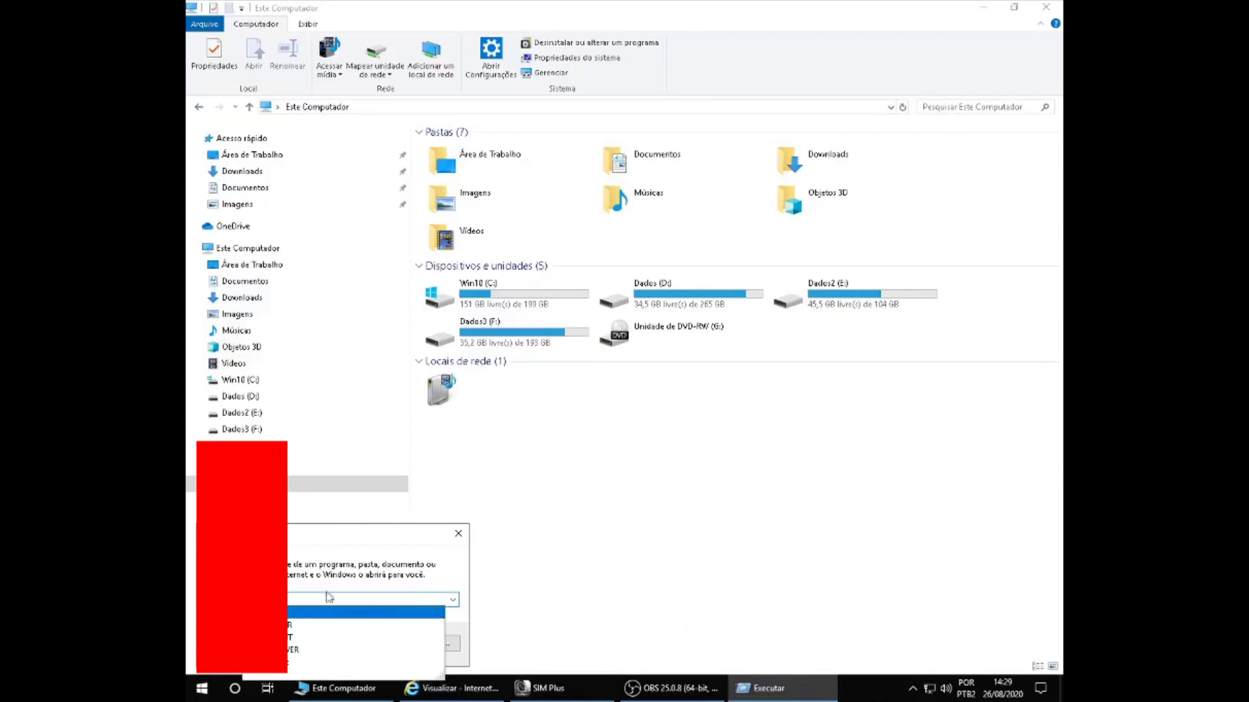
{"action": "left_click", "coordinate": [299, 649]}
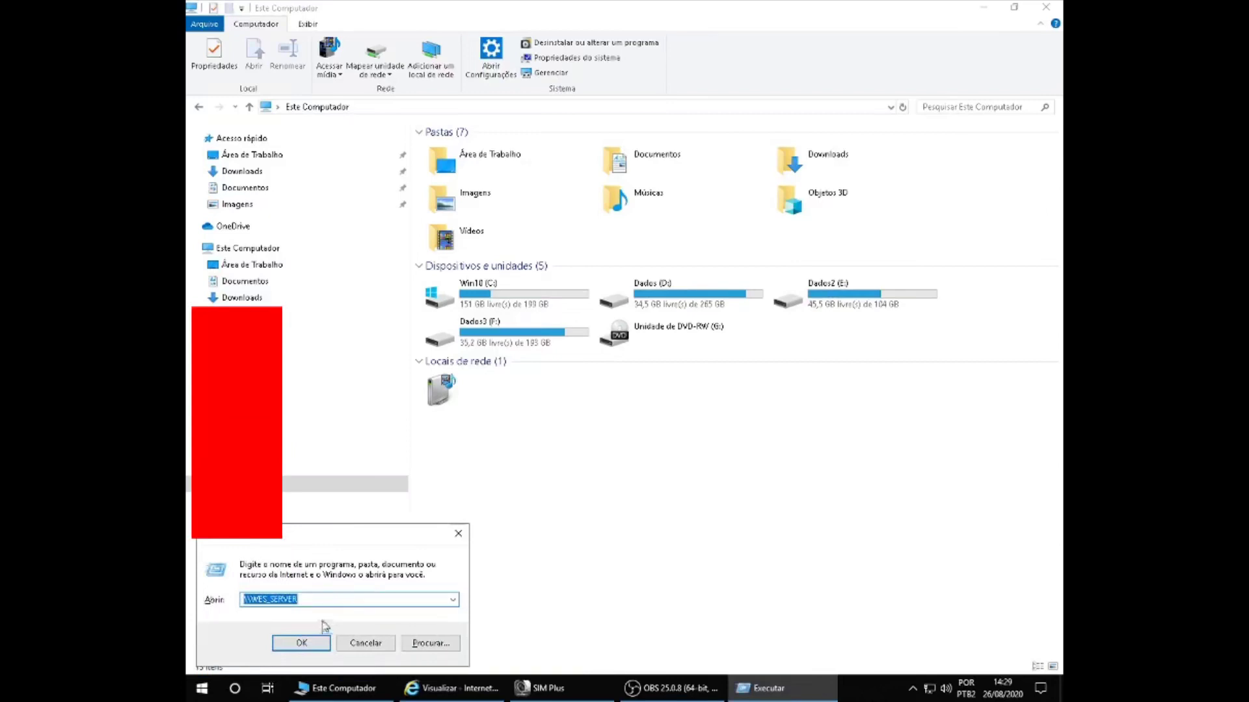
{"action": "left_click", "coordinate": [318, 646]}
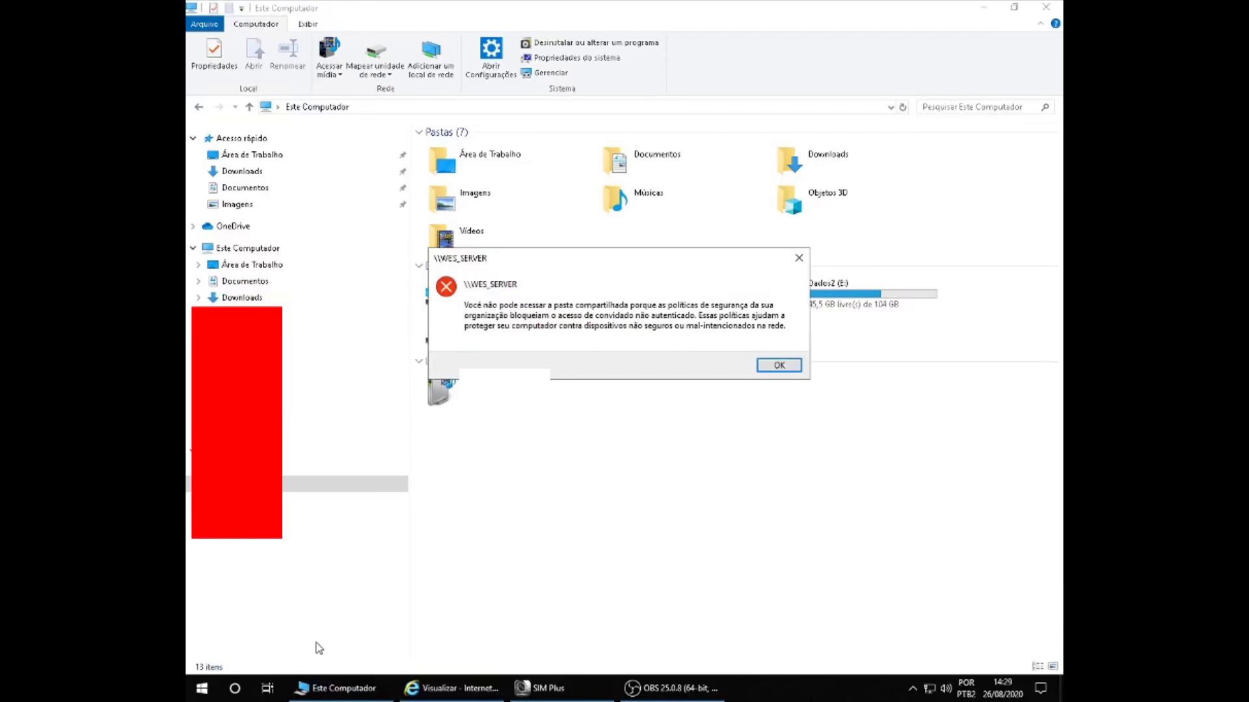
{"action": "left_click", "coordinate": [779, 365]}
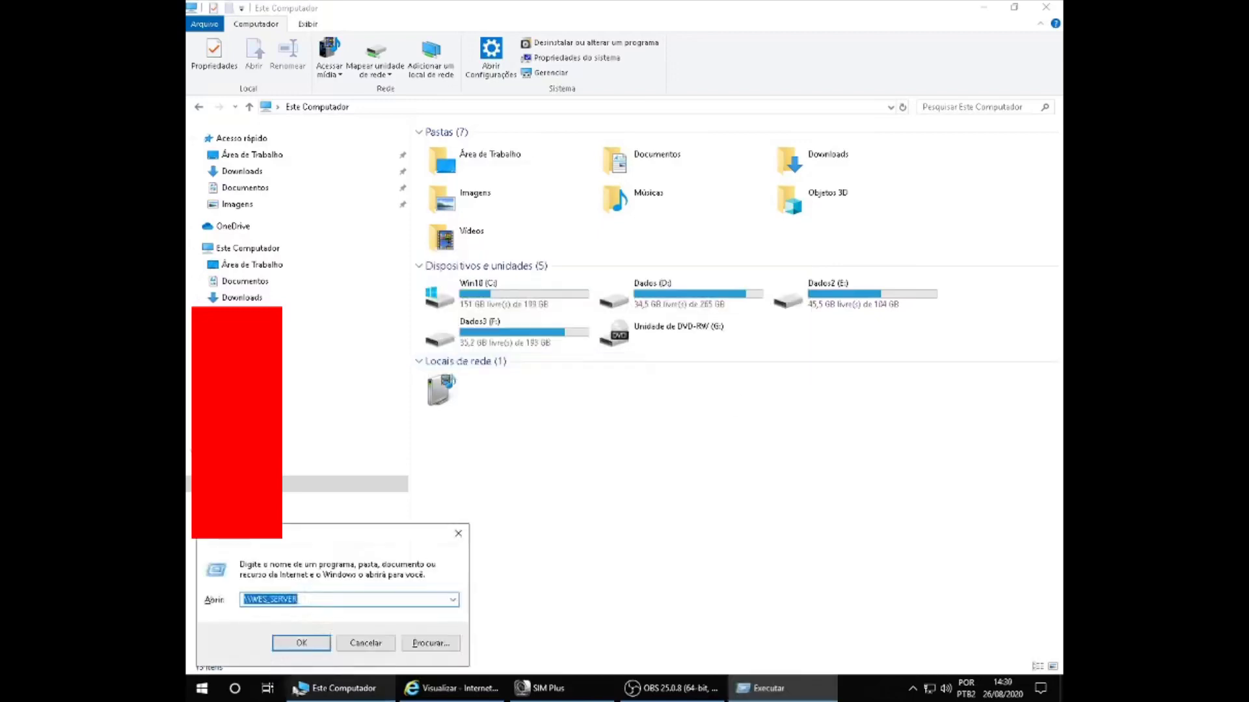
Step: Cancel Run, open Map Network Drive, and follow its link to add a network location
{"action": "left_click", "coordinate": [364, 645]}
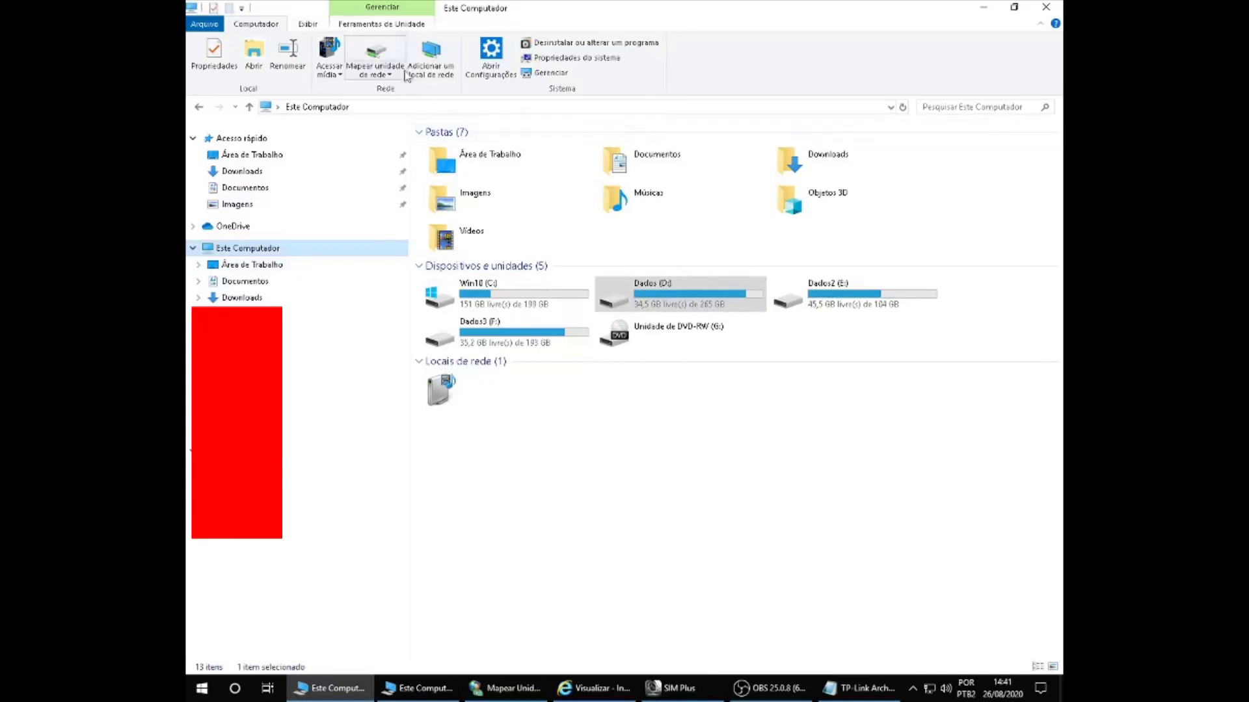
{"action": "left_click", "coordinate": [394, 67]}
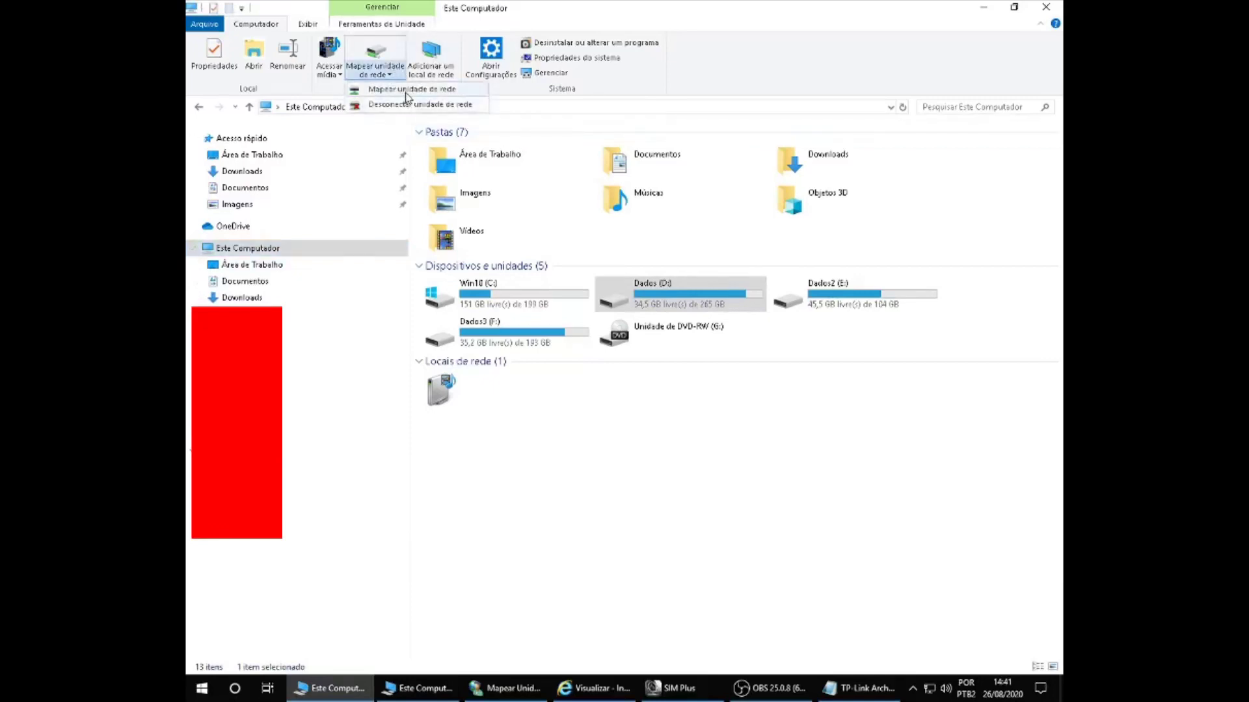
{"action": "left_click", "coordinate": [406, 91]}
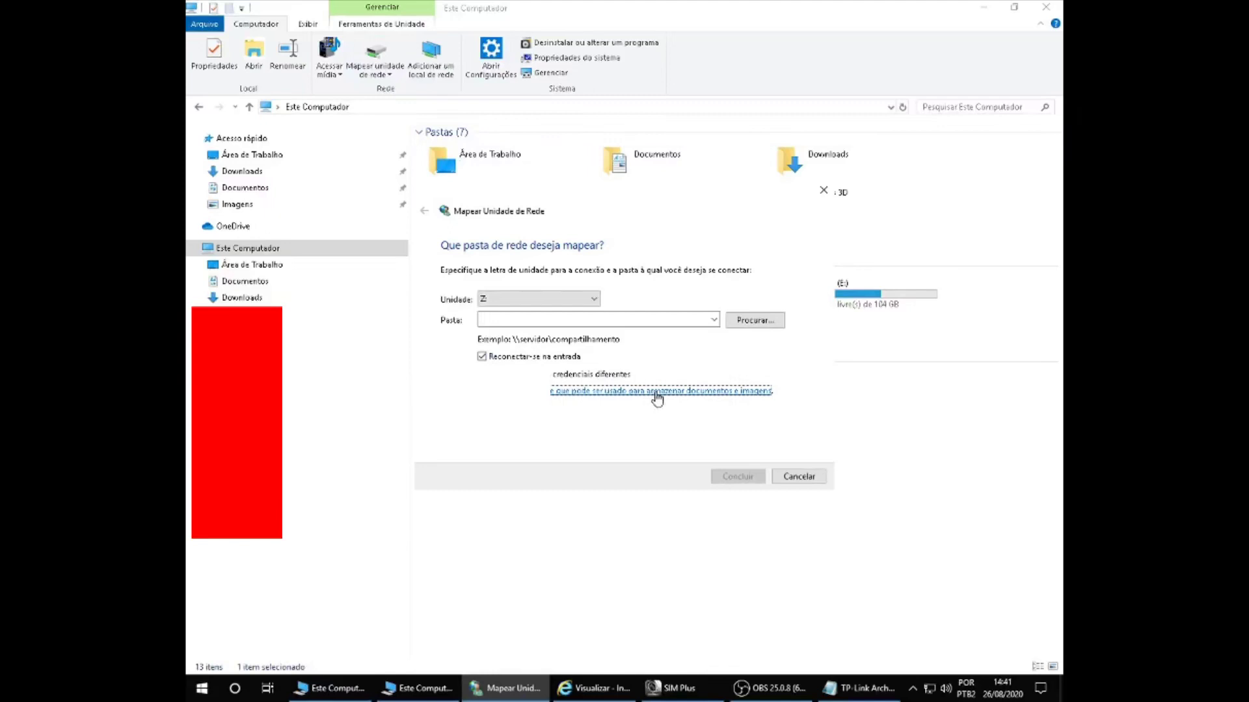
{"action": "left_click", "coordinate": [657, 391]}
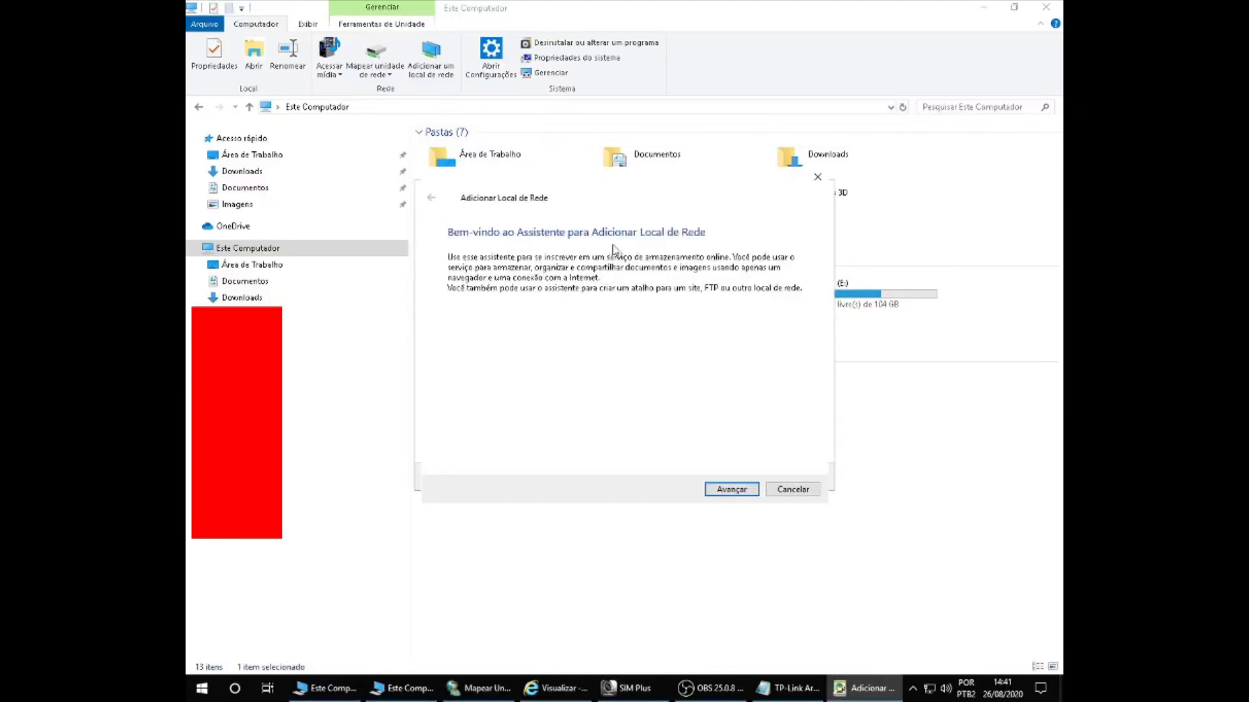
Step: Choose a custom network location with address ftp://192.168.0.102:21 and continue
{"action": "left_click", "coordinate": [731, 490]}
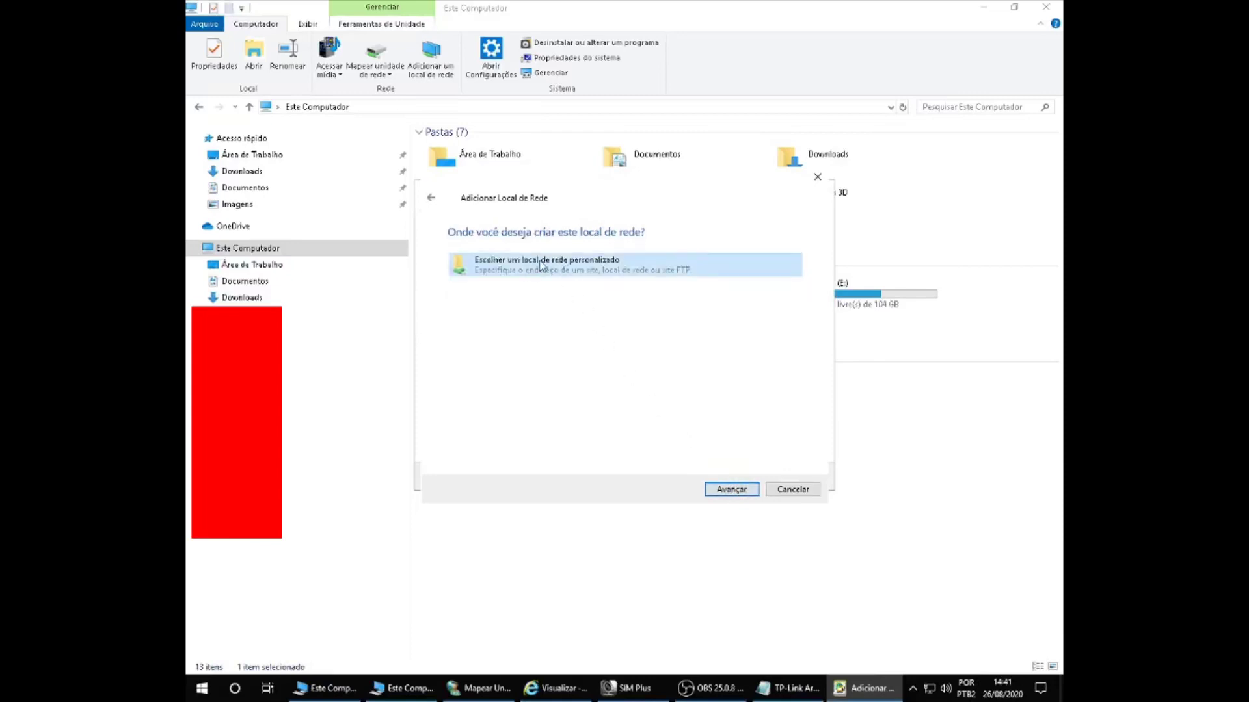
{"action": "left_click", "coordinate": [732, 489]}
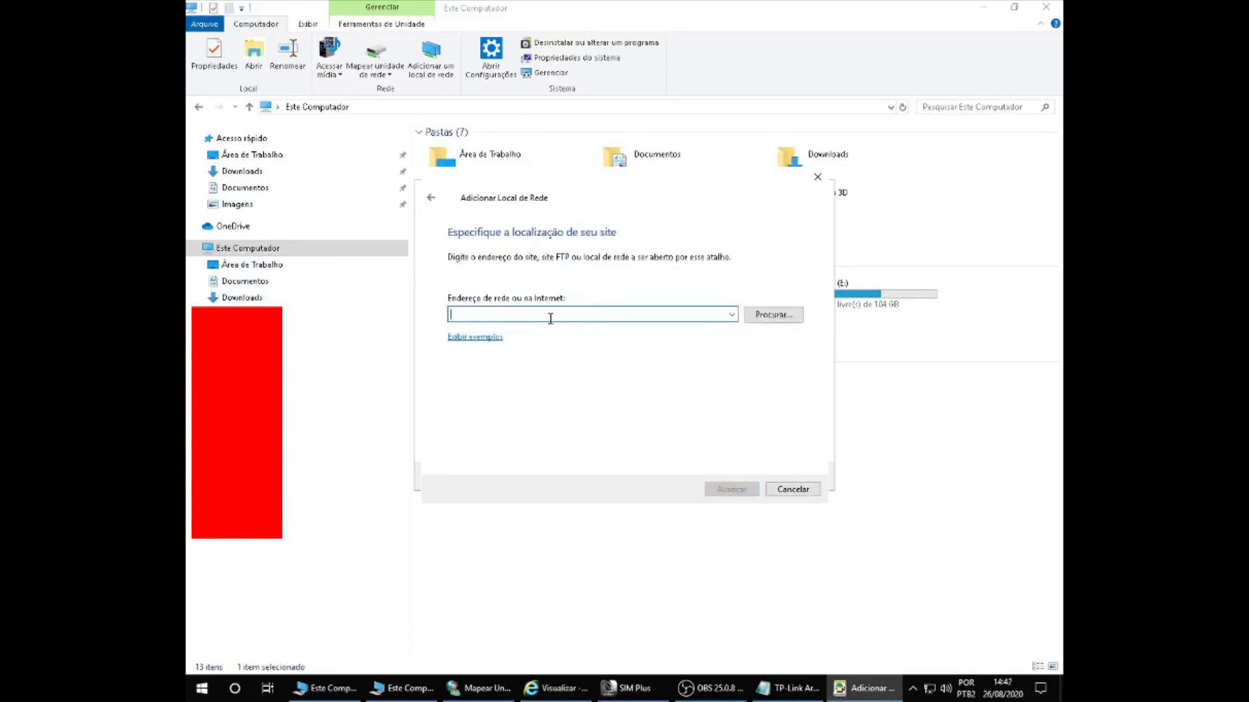
{"action": "right_click", "coordinate": [550, 318]}
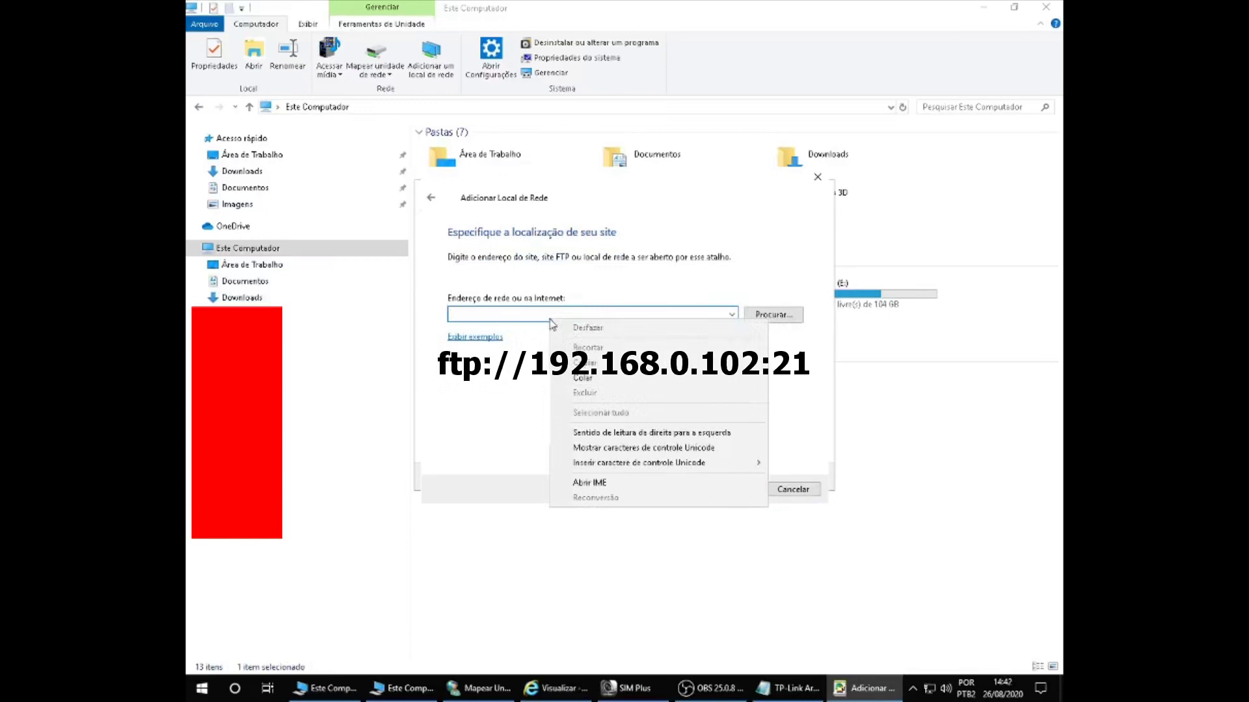
{"action": "left_click", "coordinate": [591, 378]}
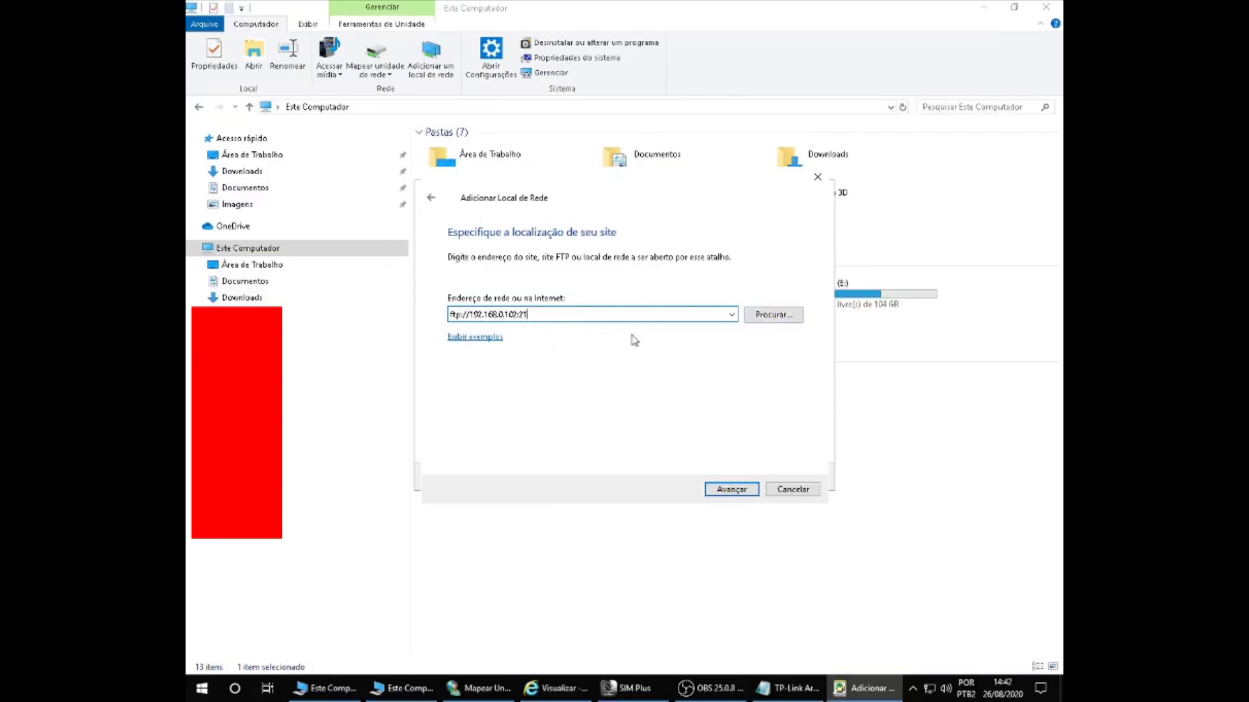
{"action": "left_click", "coordinate": [747, 494]}
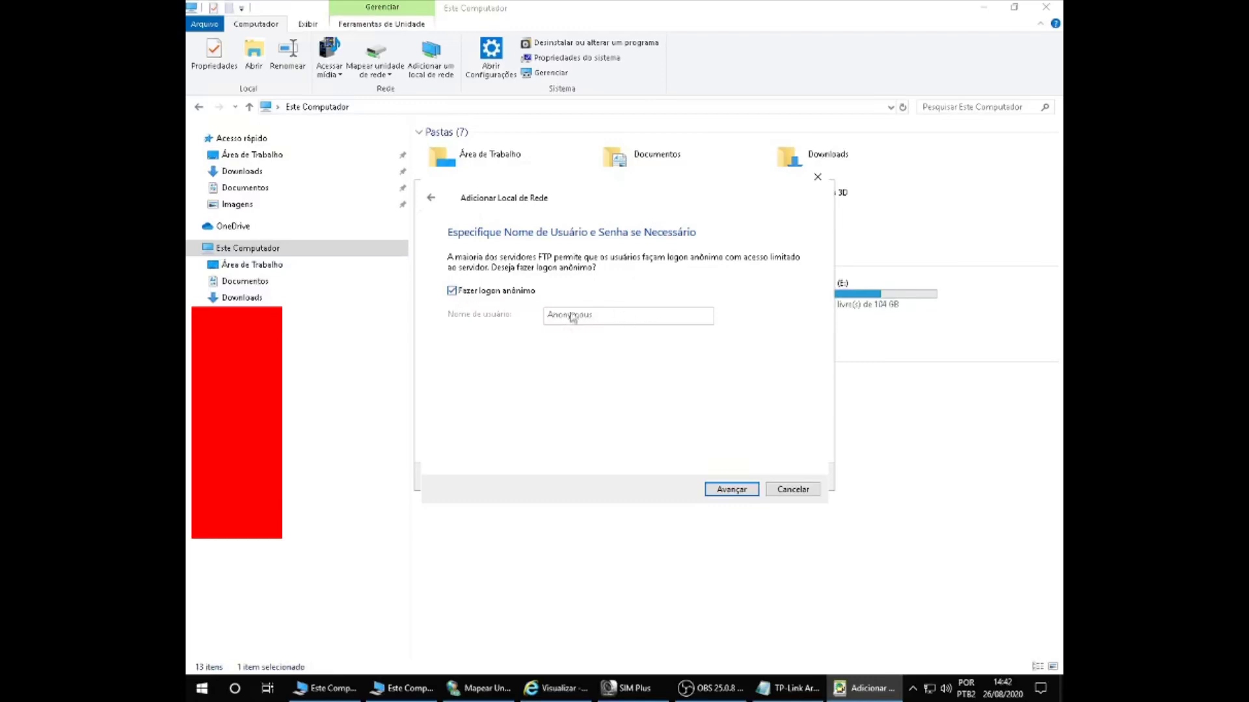
Step: Disable anonymous login, enter the FTP username, and name the location Meu_Server
{"action": "left_click", "coordinate": [452, 291]}
{"action": "left_click", "coordinate": [582, 320]}
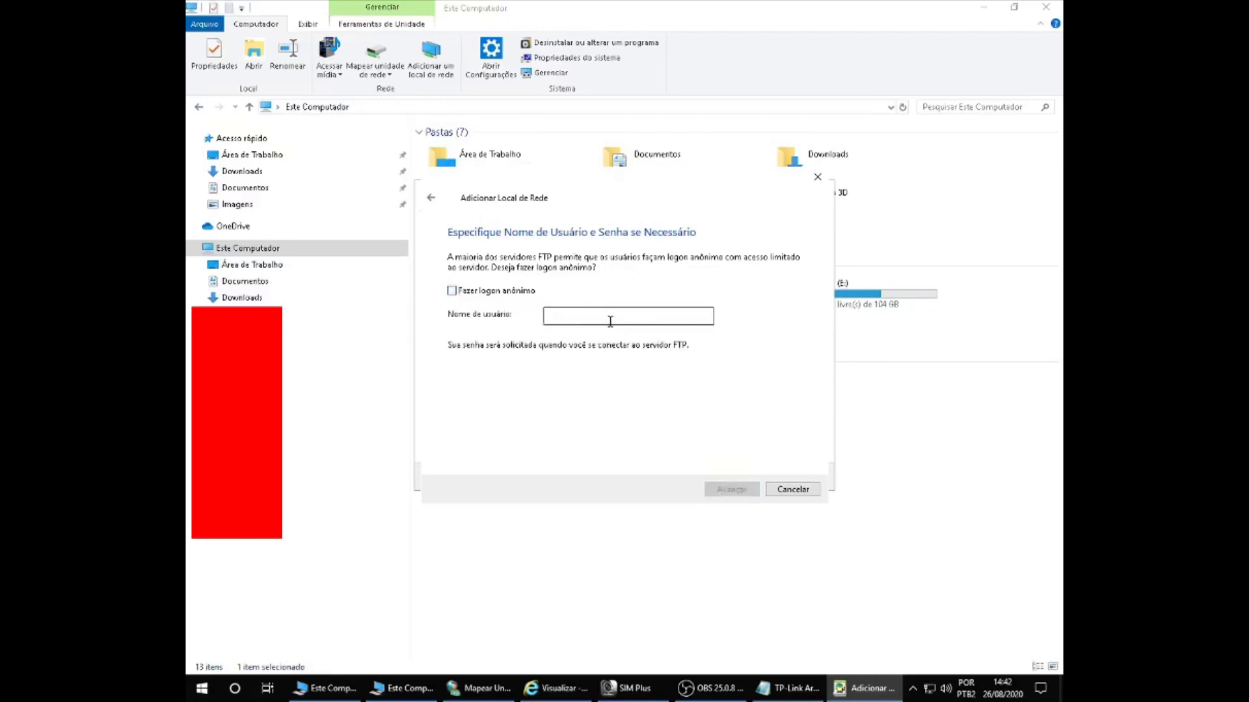
{"action": "type", "text": "admin"}
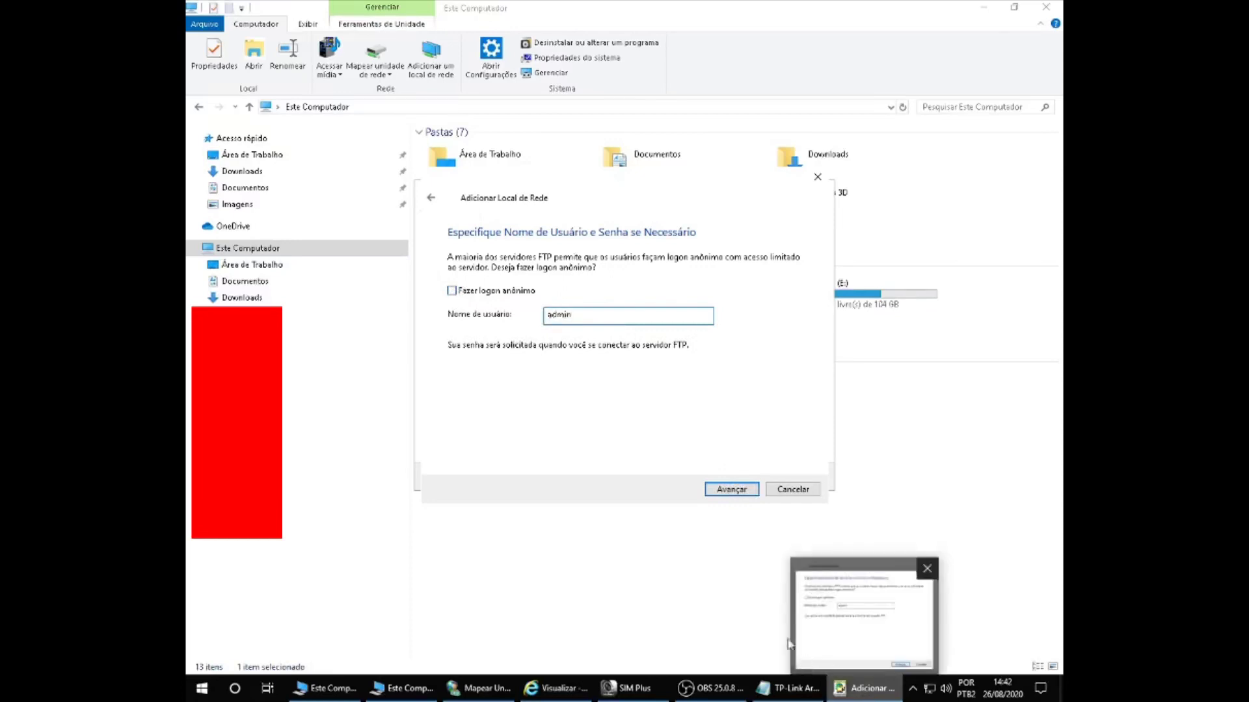
{"action": "left_click", "coordinate": [732, 489]}
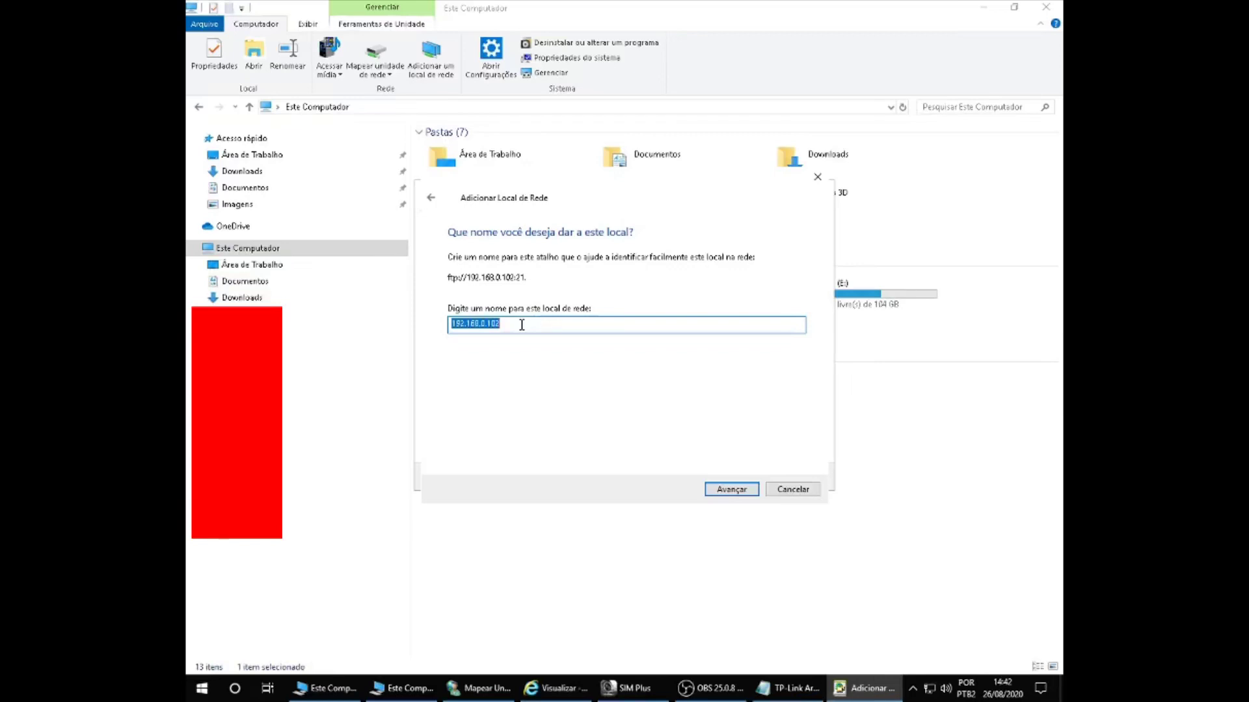
{"action": "type", "text": "Meu "}
{"action": "type", "text": "Server"}
{"action": "left_click", "coordinate": [731, 489]}
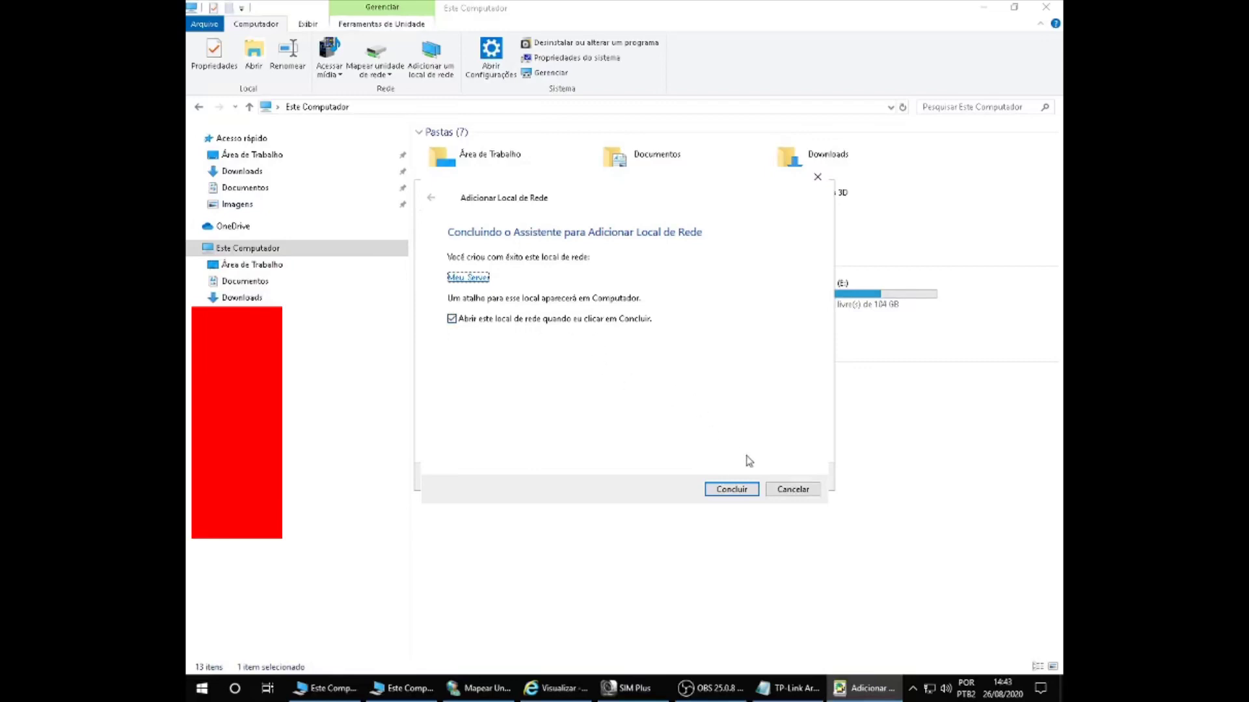
Step: Finish the wizard and log on to the FTP server with the account password
{"action": "left_click", "coordinate": [729, 490]}
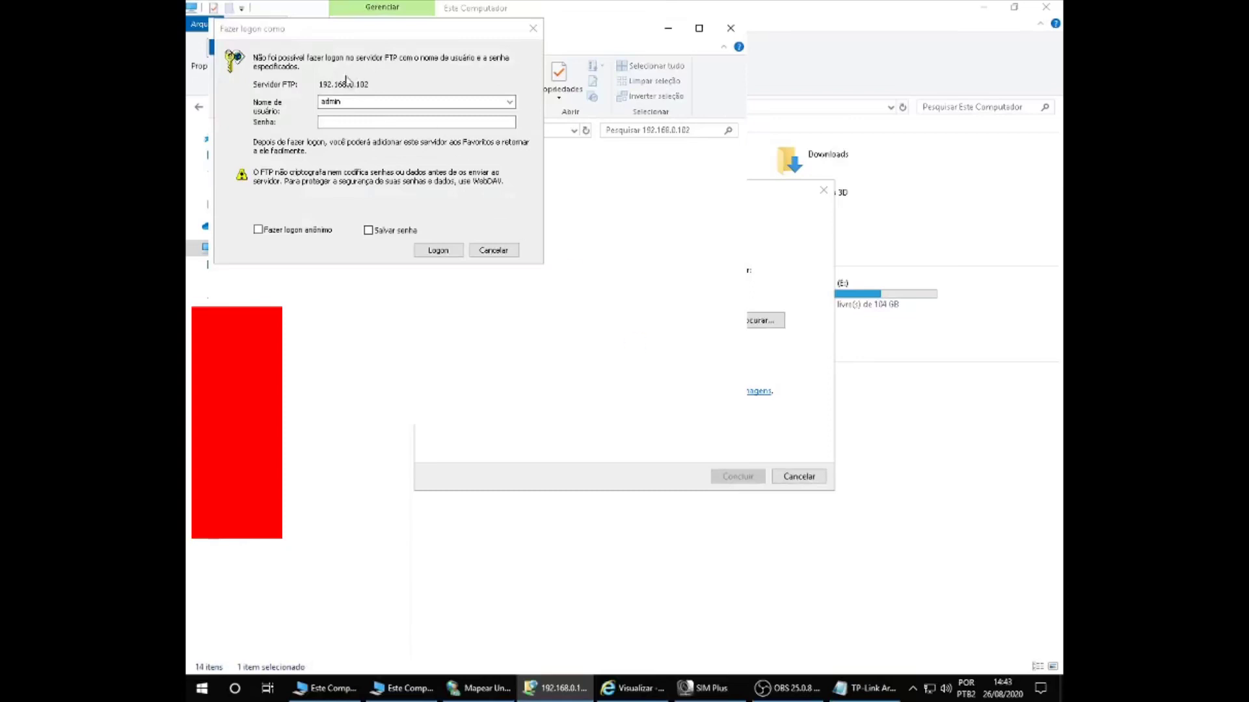
{"action": "left_click", "coordinate": [363, 102]}
{"action": "left_click", "coordinate": [361, 122]}
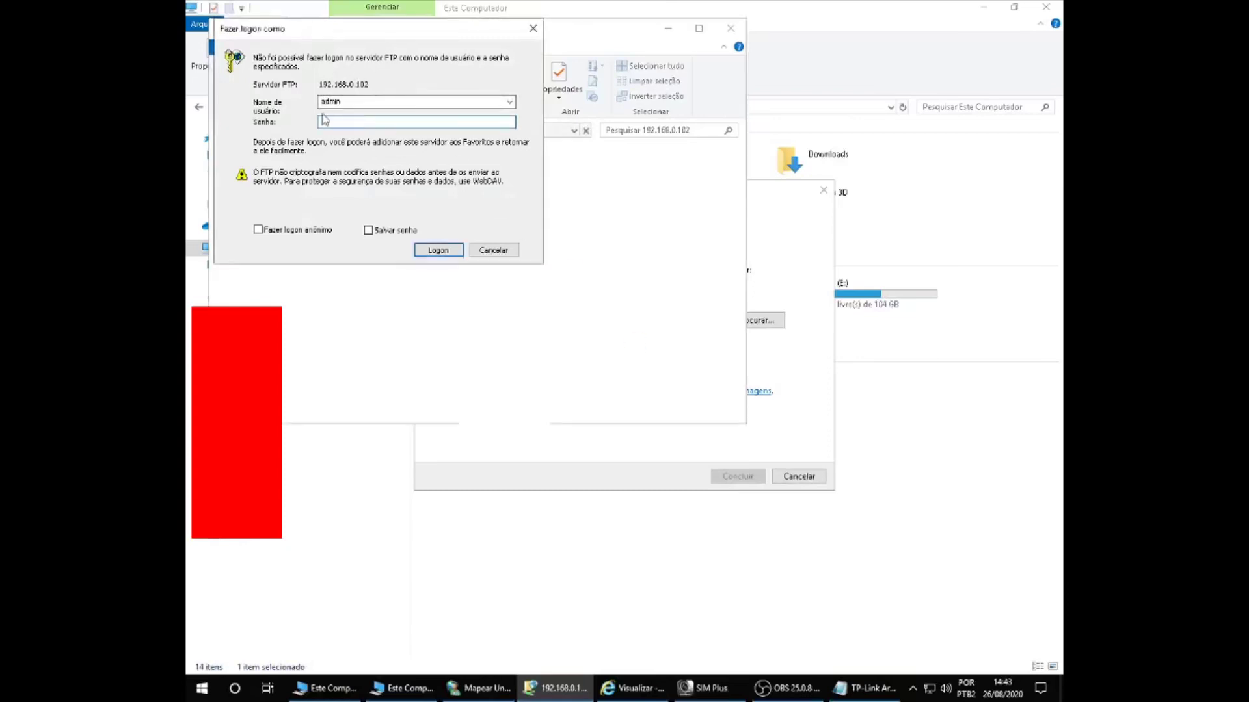
{"action": "type", "text": "1234567"}
{"action": "left_click", "coordinate": [449, 254]}
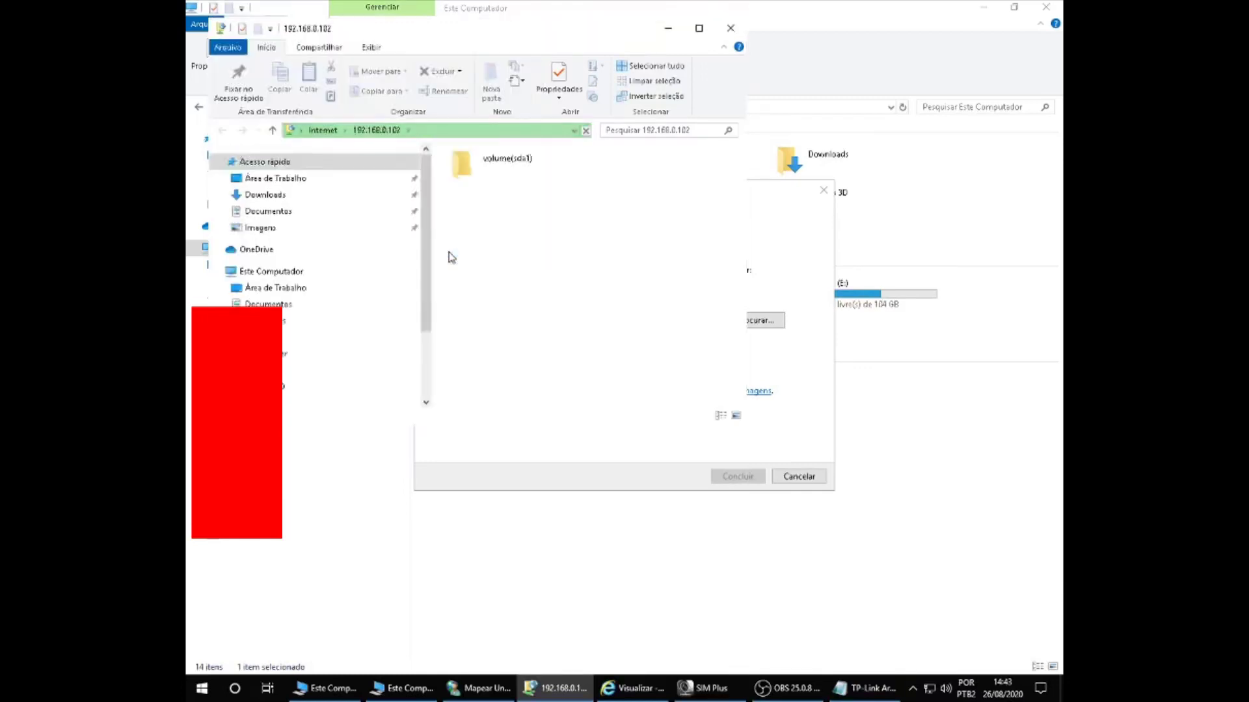
Step: Maximize the window, look inside volume(sda1), then return to This PC
{"action": "left_click", "coordinate": [699, 28]}
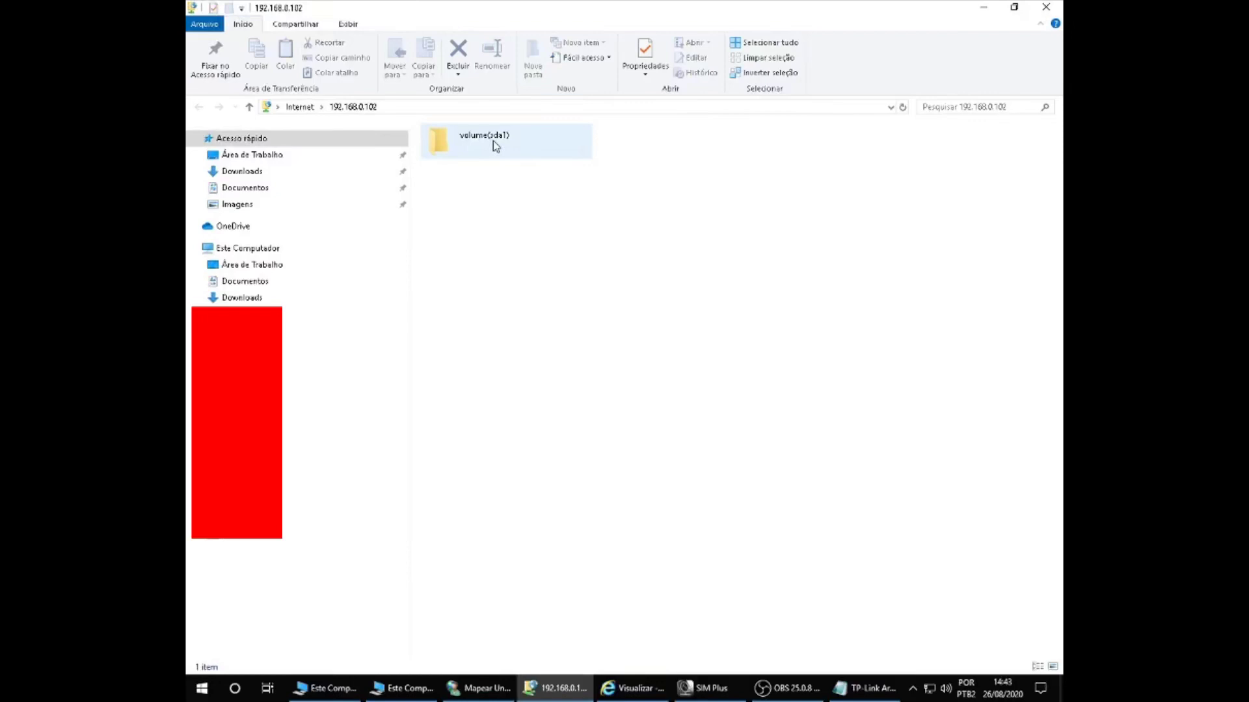
{"action": "double_click", "coordinate": [493, 142]}
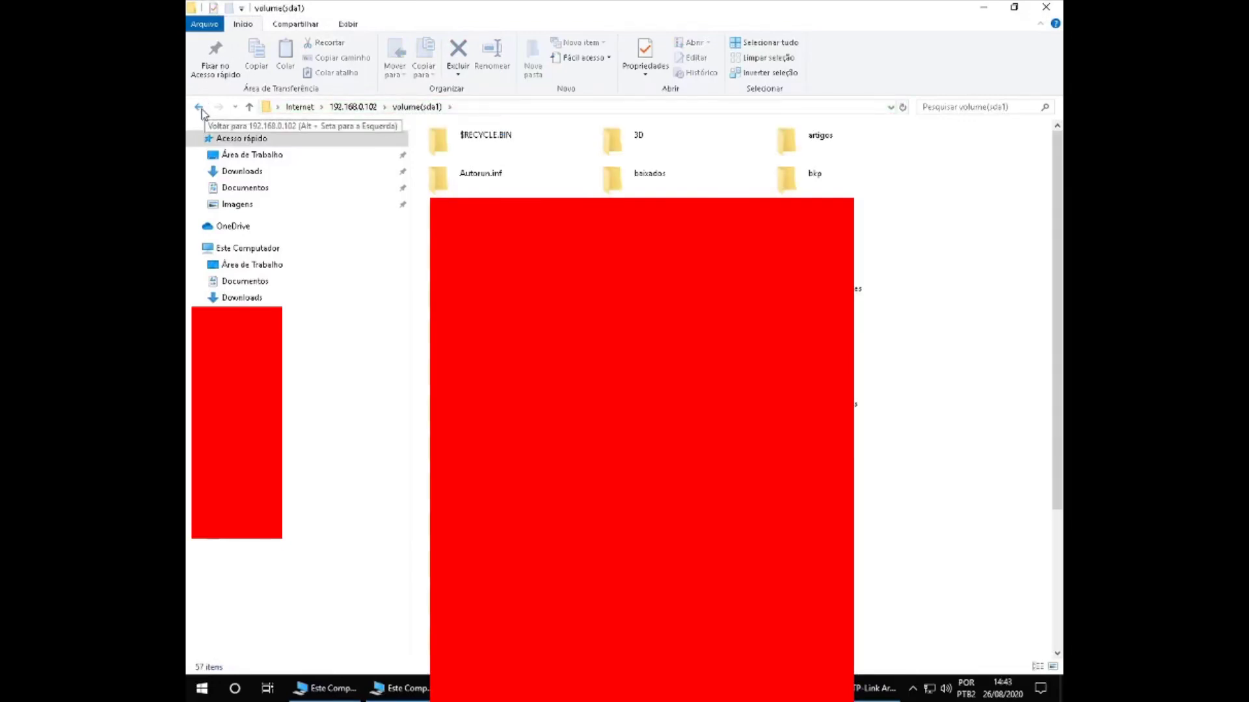
{"action": "left_click", "coordinate": [202, 112]}
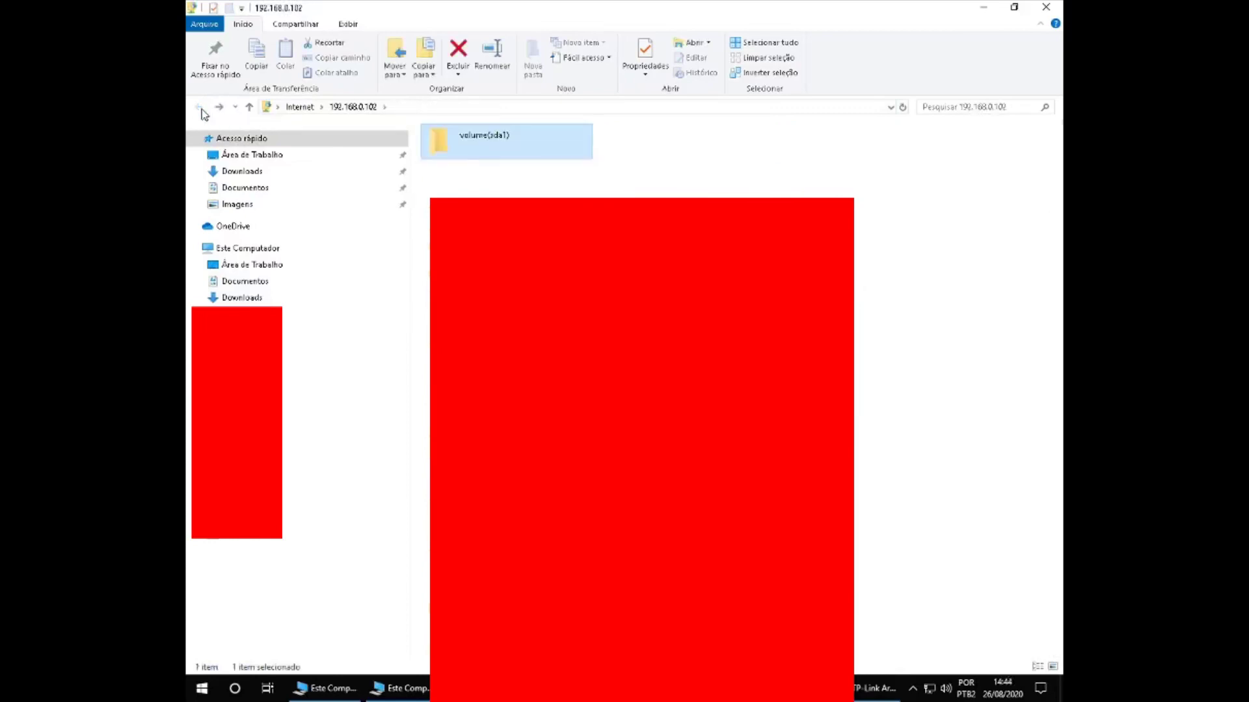
{"action": "left_click", "coordinate": [247, 250]}
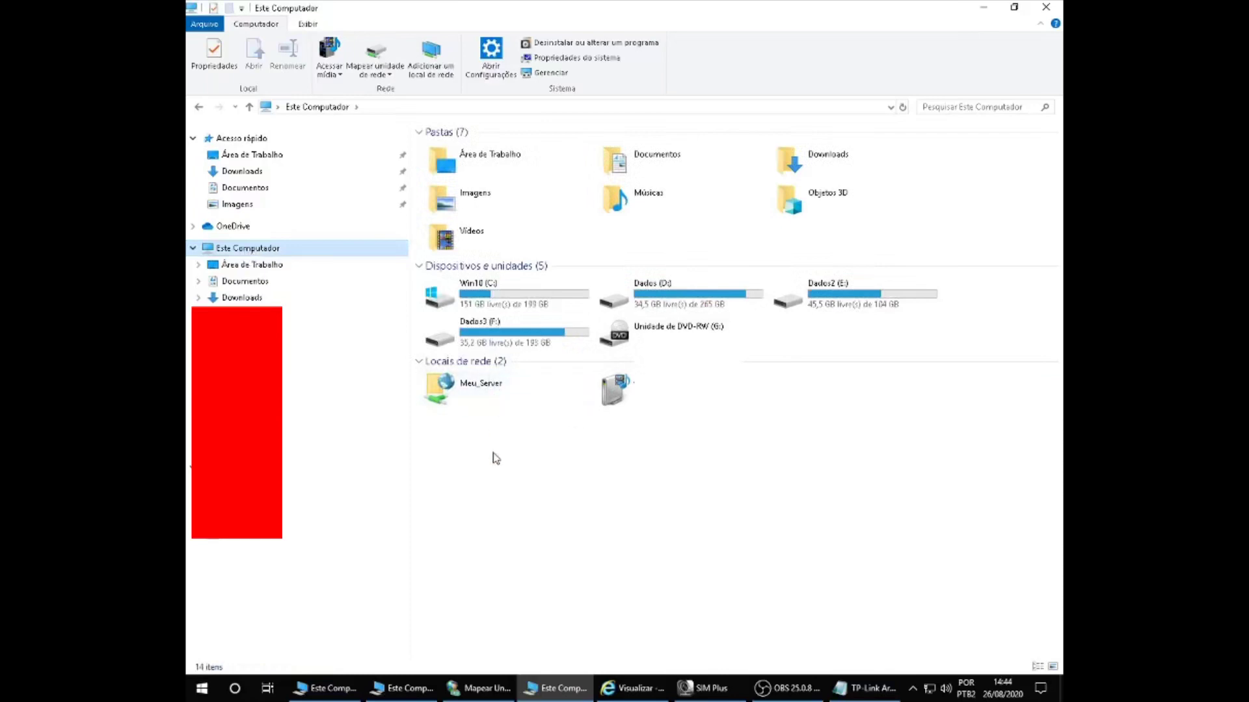
Step: Open Meu_Server, go to the Video_RoteadorUSB folder, and select Roteador_USB_01.mkv
{"action": "double_click", "coordinate": [502, 393]}
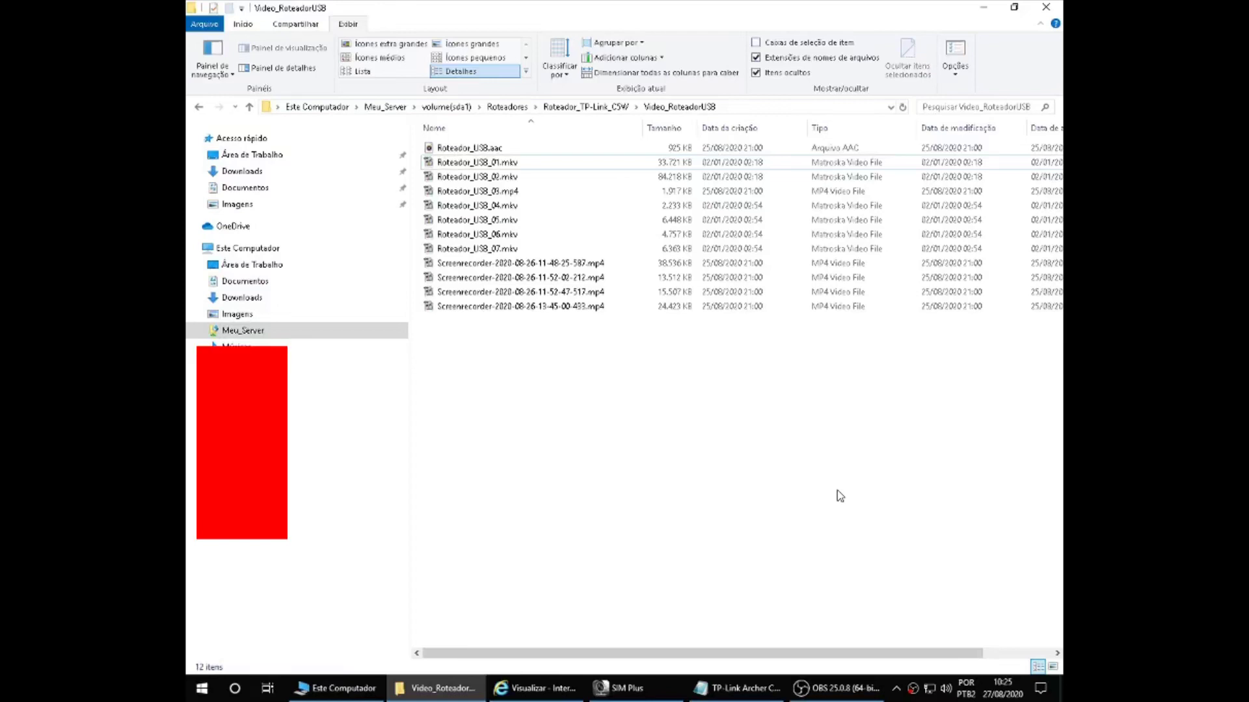
{"action": "left_click", "coordinate": [532, 168]}
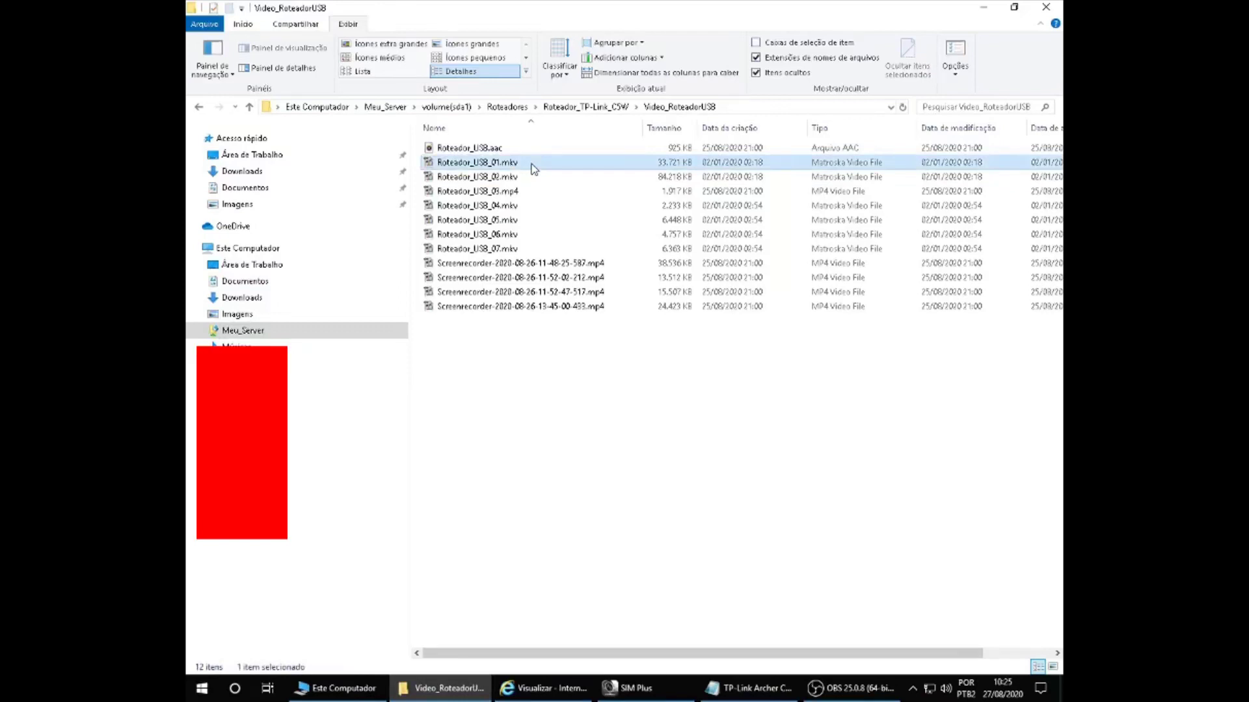
Step: Open Roteador_USB_01.mkv with Firefox just this once, without making it the default
{"action": "double_click", "coordinate": [533, 164]}
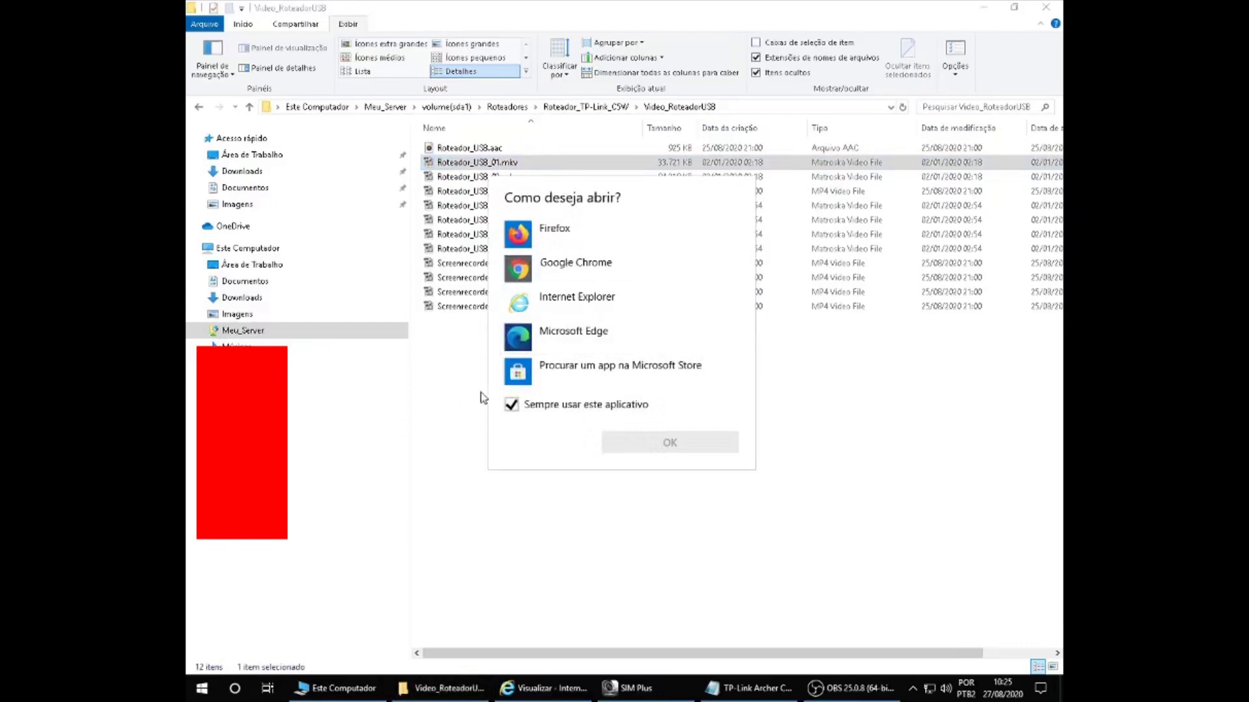
{"action": "left_click", "coordinate": [516, 412]}
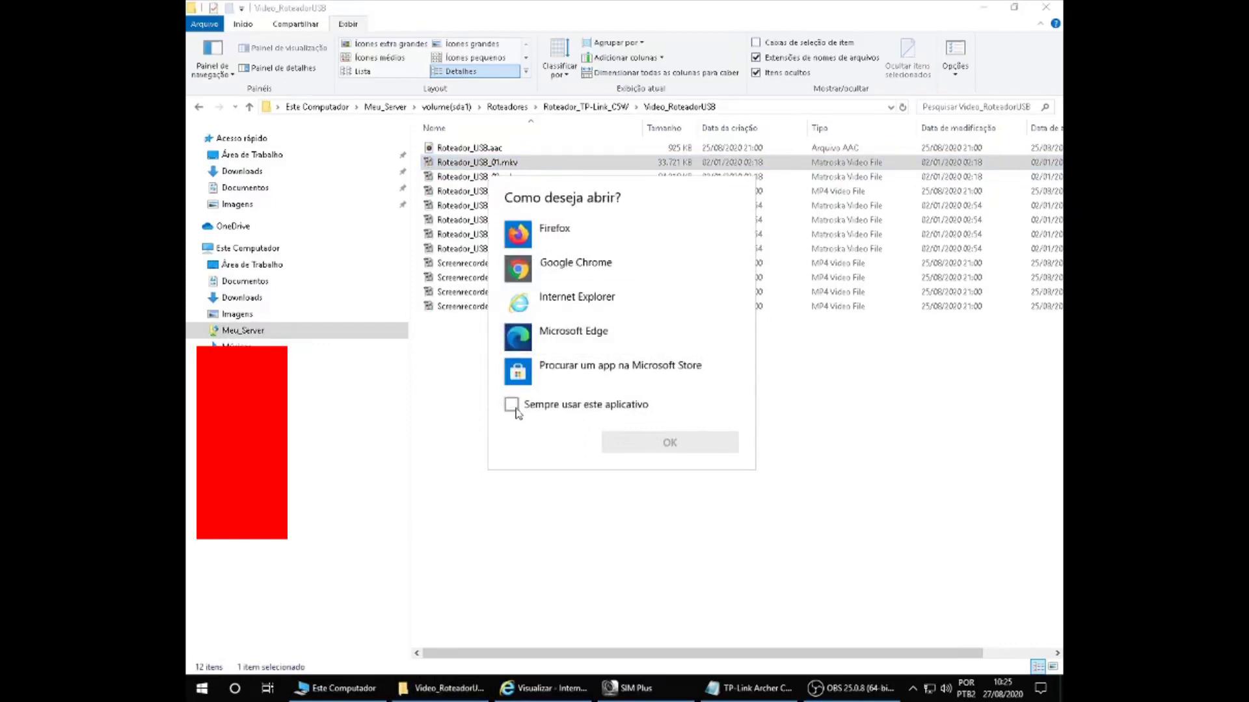
{"action": "left_click", "coordinate": [593, 248]}
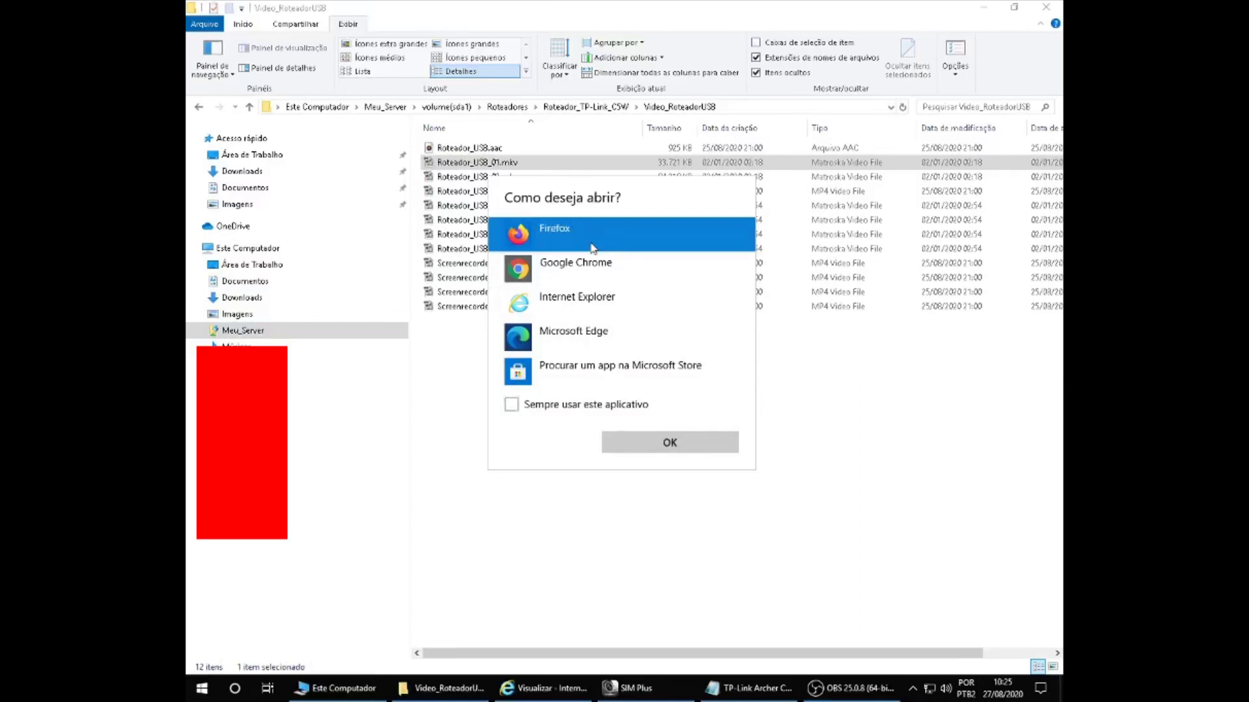
{"action": "left_click", "coordinate": [654, 442]}
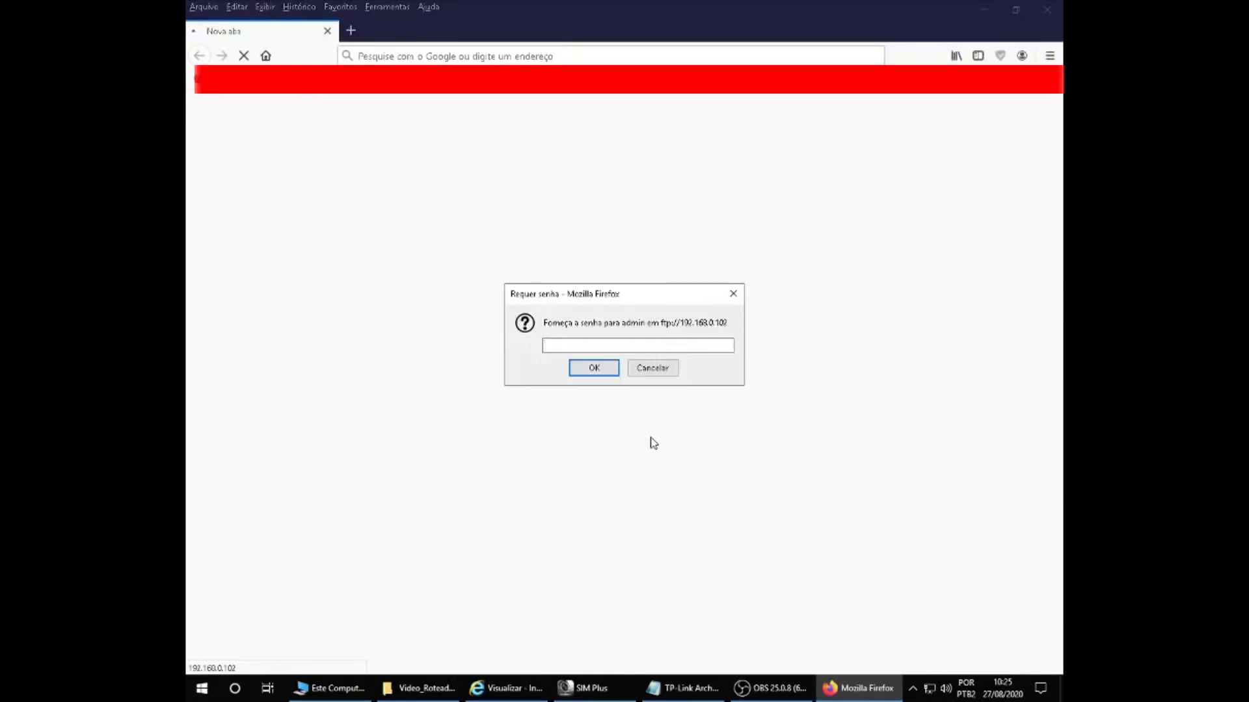
Step: Enter the FTP password and confirm opening the video in MPC-HC
{"action": "type", "text": "1234567"}
{"action": "left_click", "coordinate": [593, 367]}
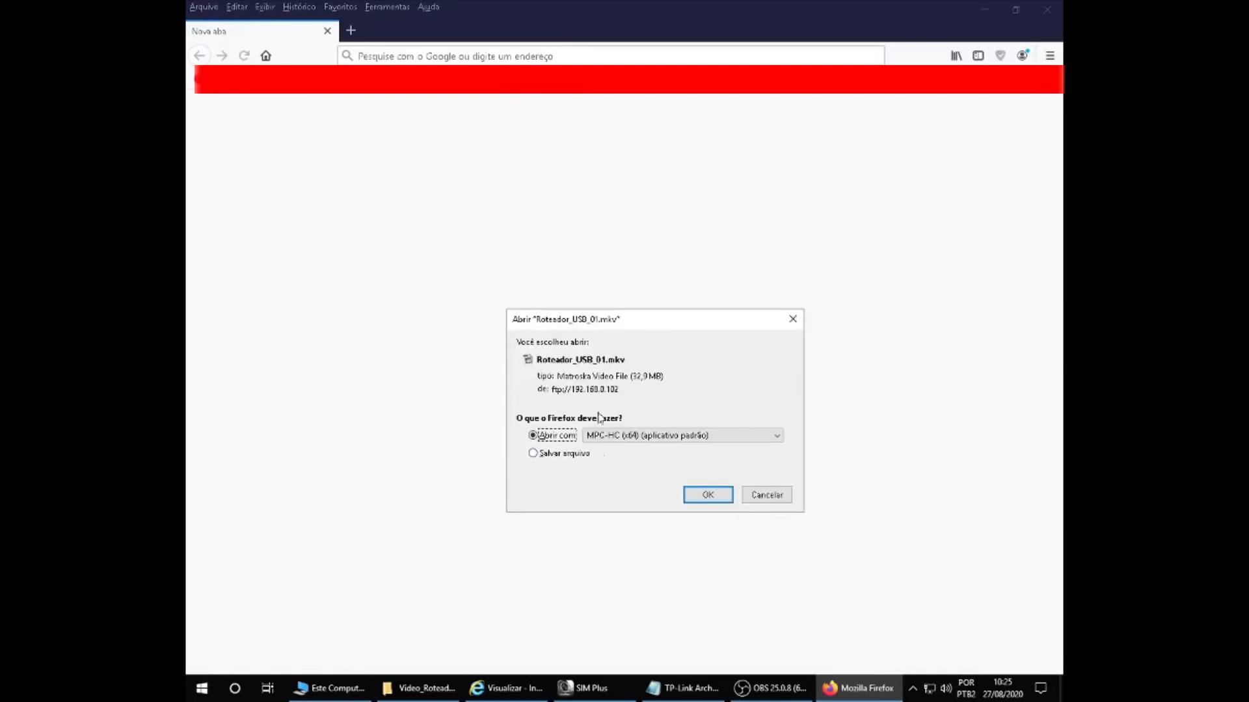
{"action": "left_click", "coordinate": [703, 496]}
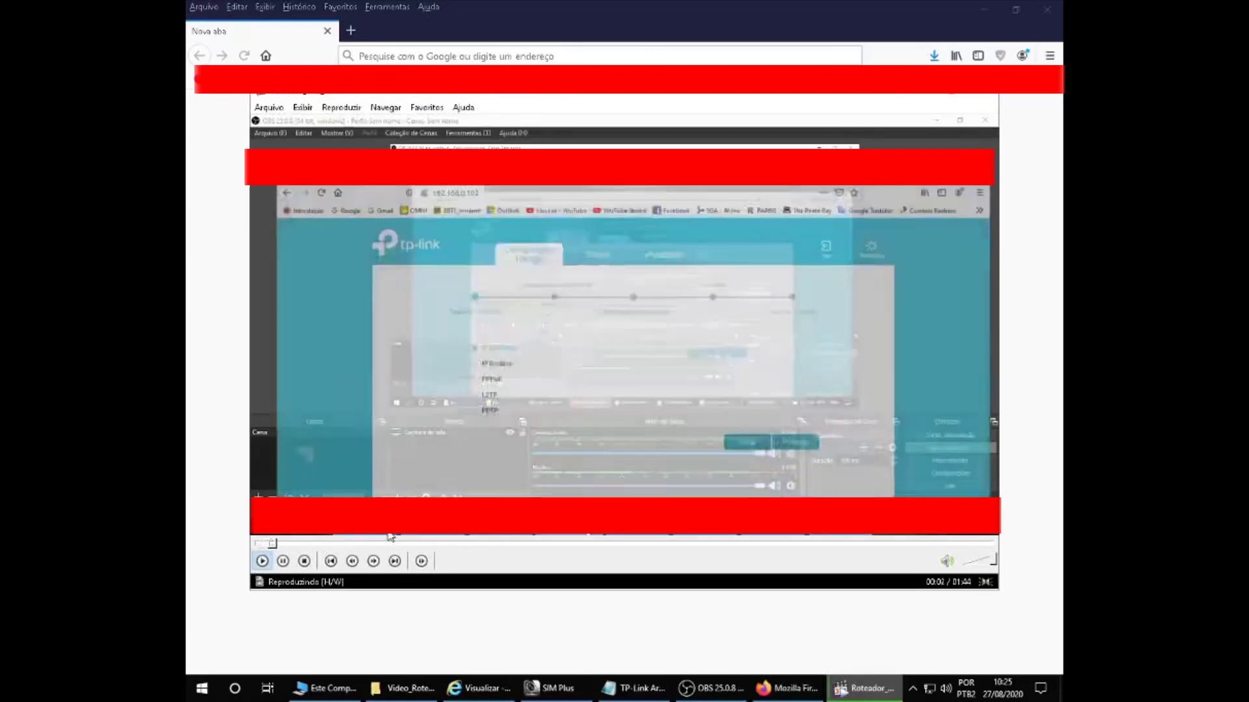
Step: Skip ahead twice through the router video in MPC-HC, then close the player
{"action": "left_click", "coordinate": [359, 544]}
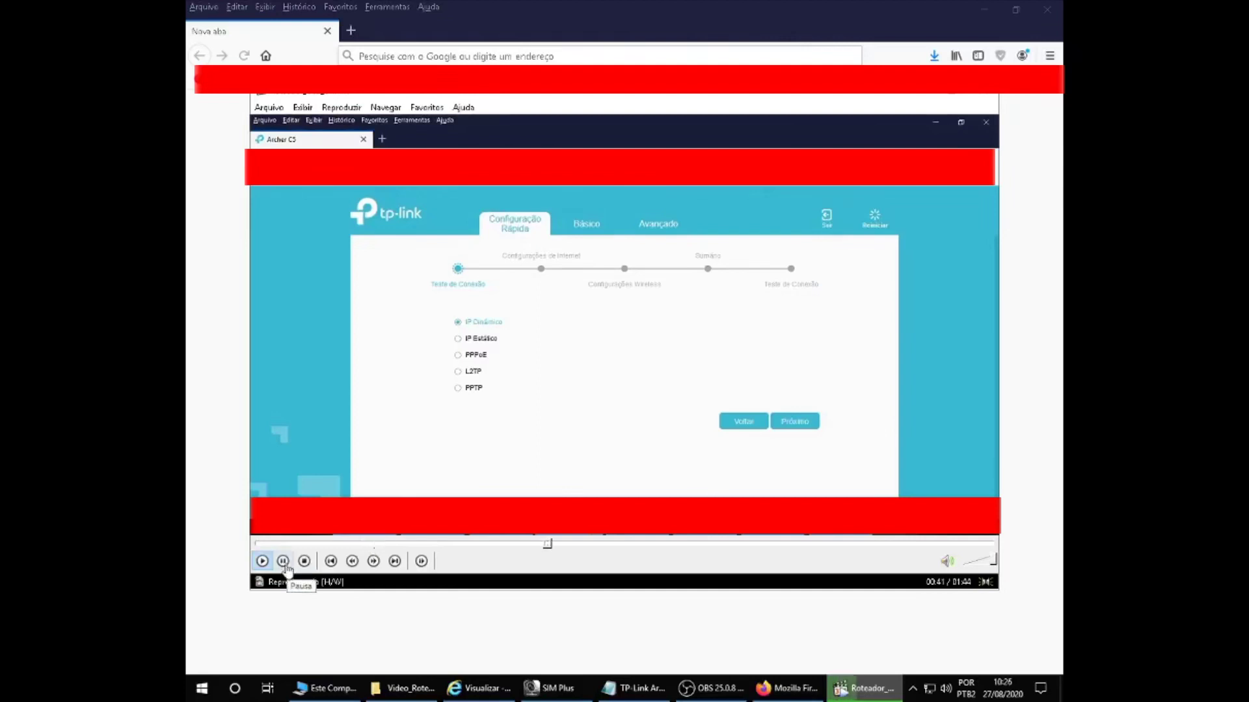
{"action": "left_click", "coordinate": [283, 560]}
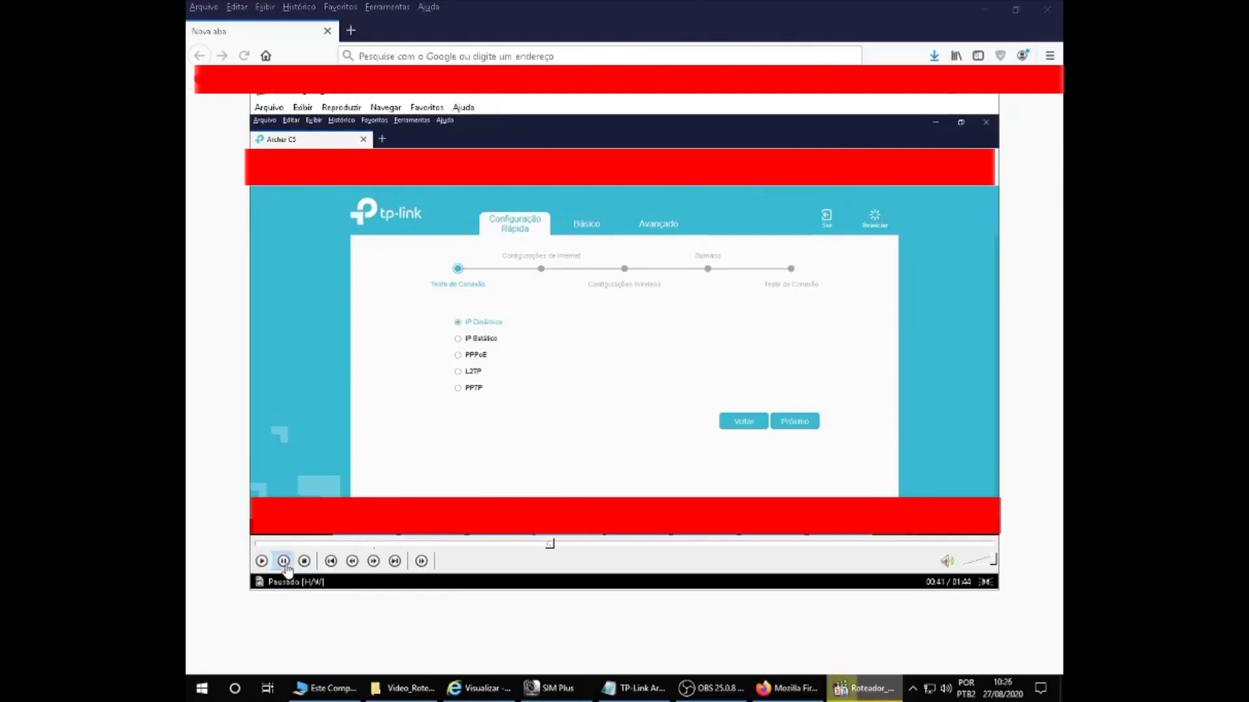
{"action": "left_click", "coordinate": [991, 96]}
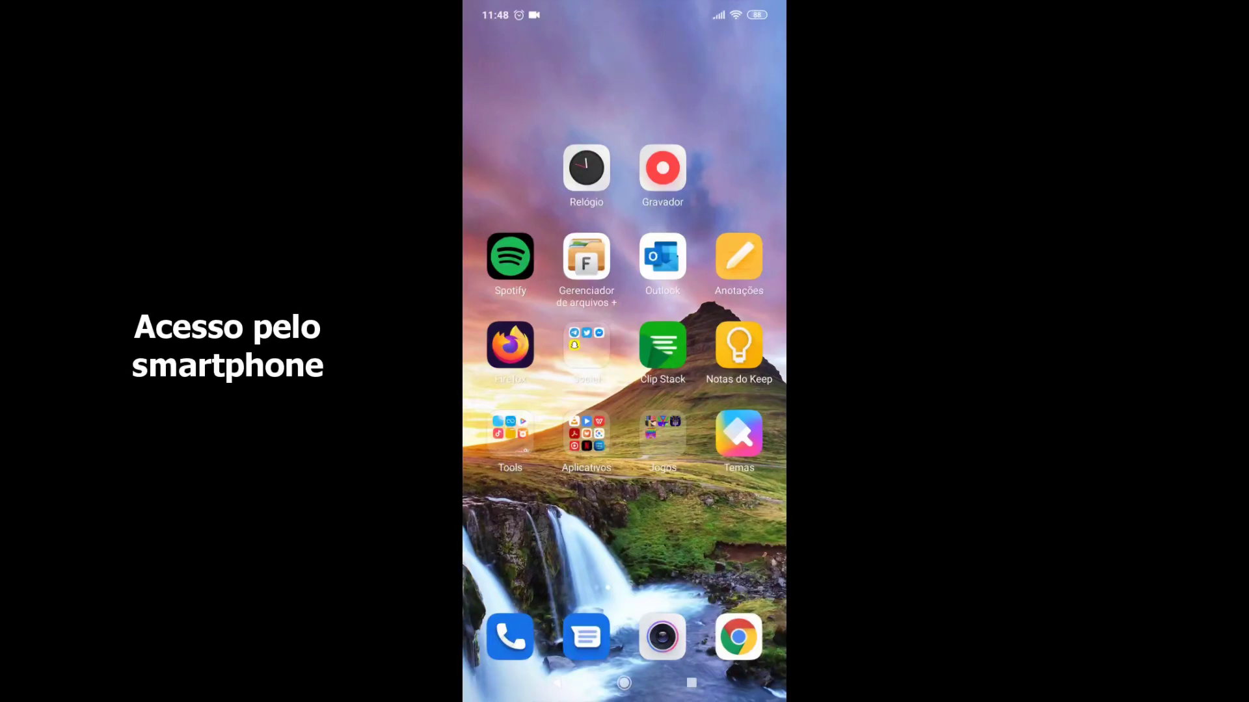
Step: In Gerenciador de arquivos +, add the Rede local server WES_SERVER as a Remoto SMB location
{"action": "left_click", "coordinate": [586, 257]}
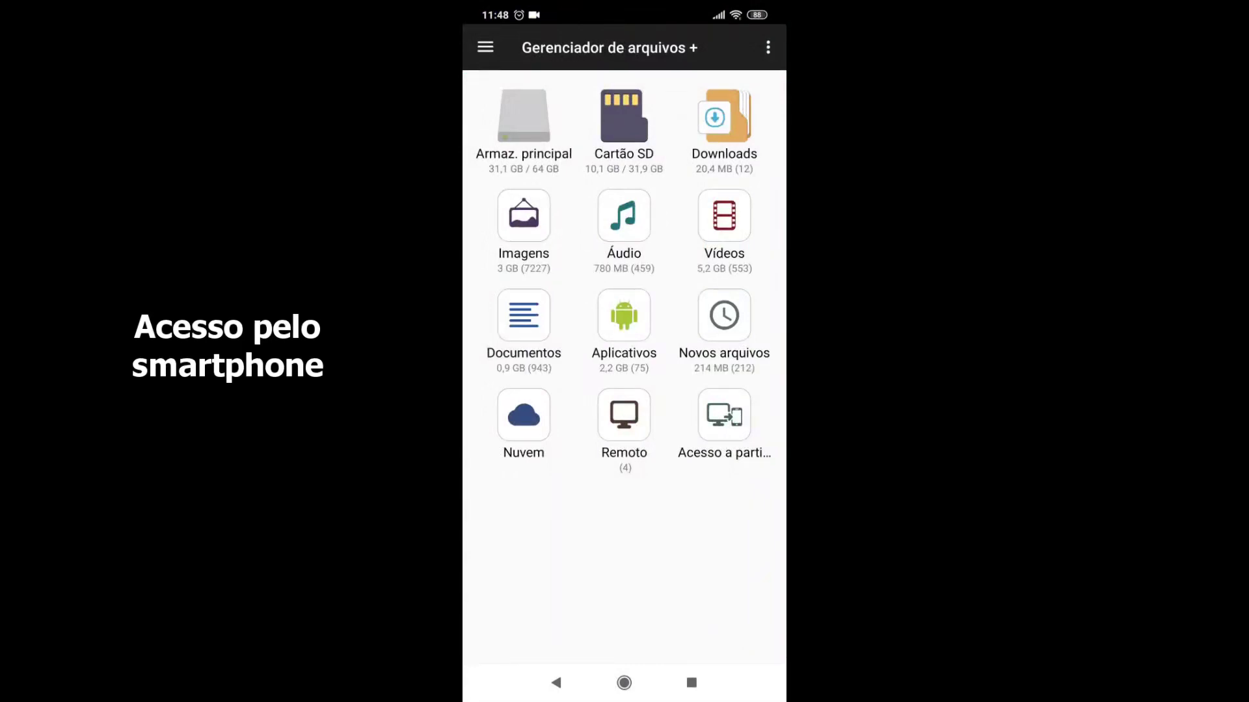
{"action": "left_click", "coordinate": [623, 416]}
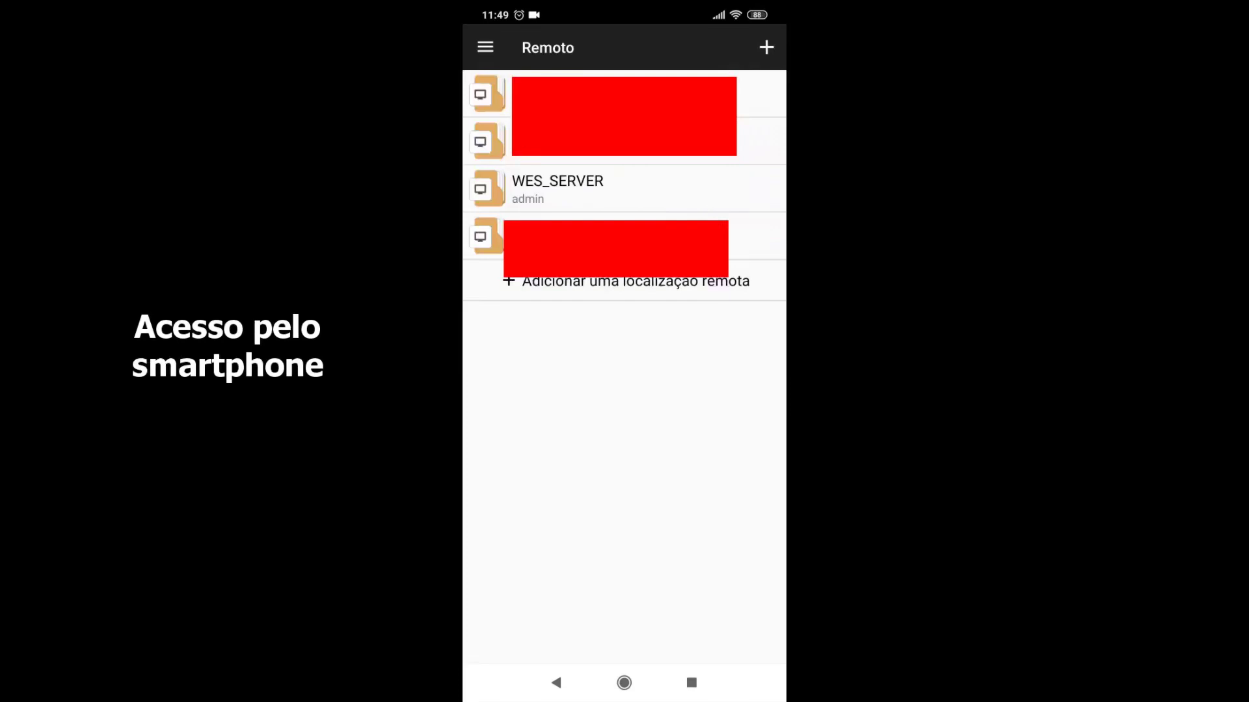
{"action": "left_click", "coordinate": [636, 281]}
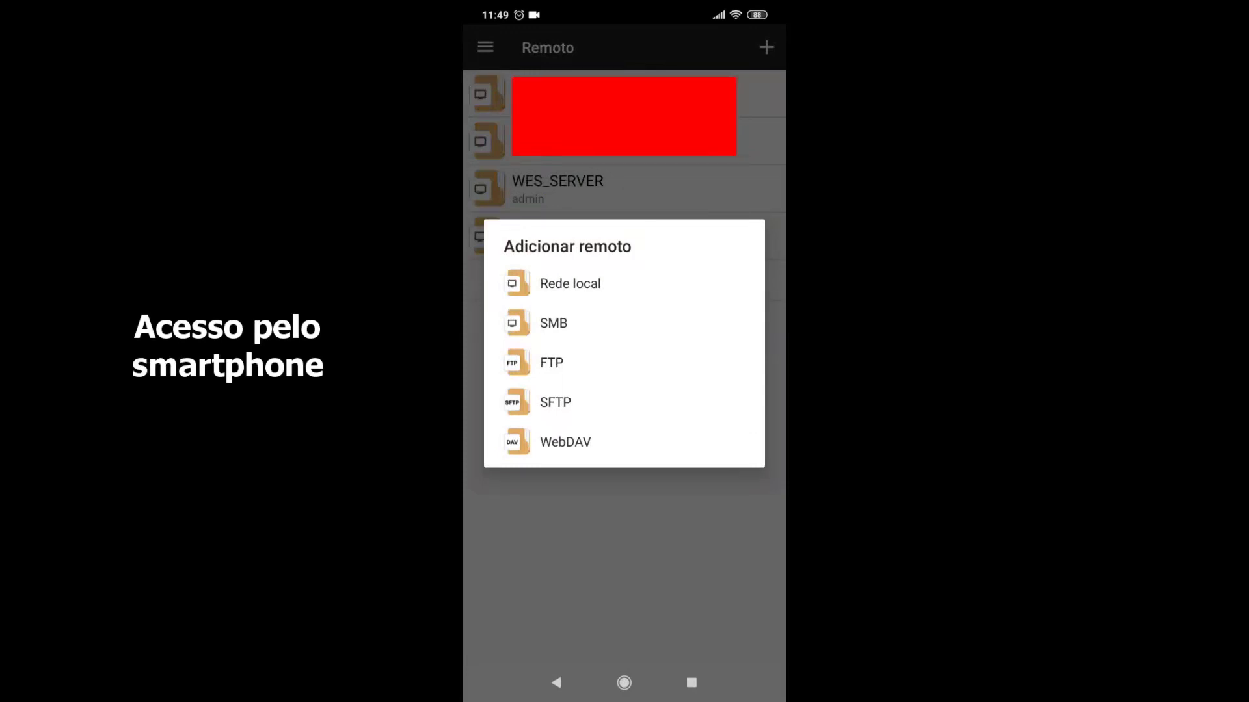
{"action": "left_click", "coordinate": [570, 283]}
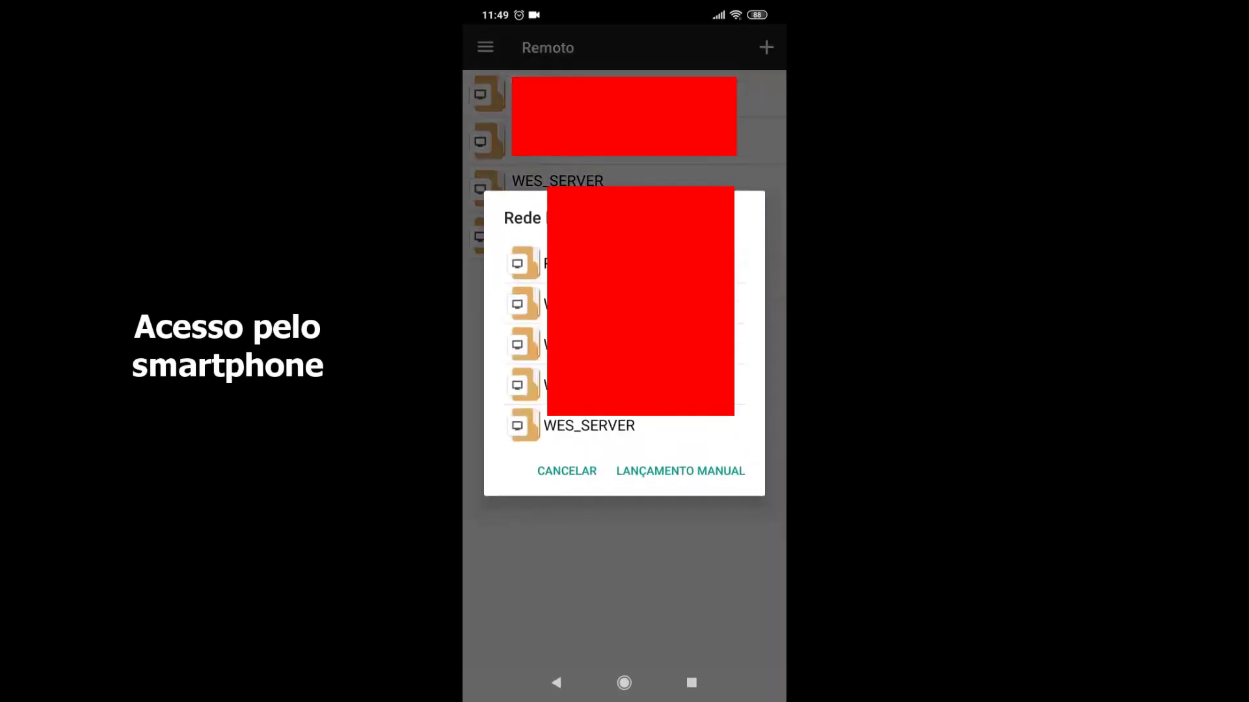
{"action": "left_click", "coordinate": [589, 425]}
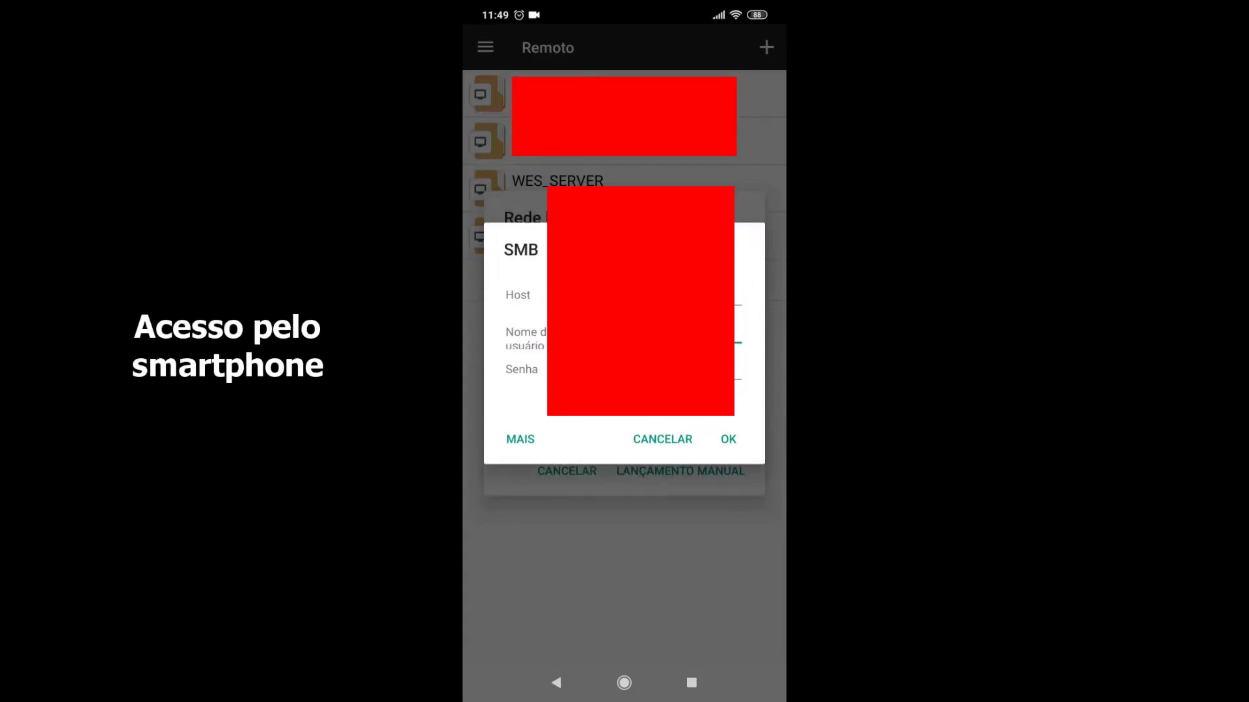
{"action": "left_click", "coordinate": [728, 439]}
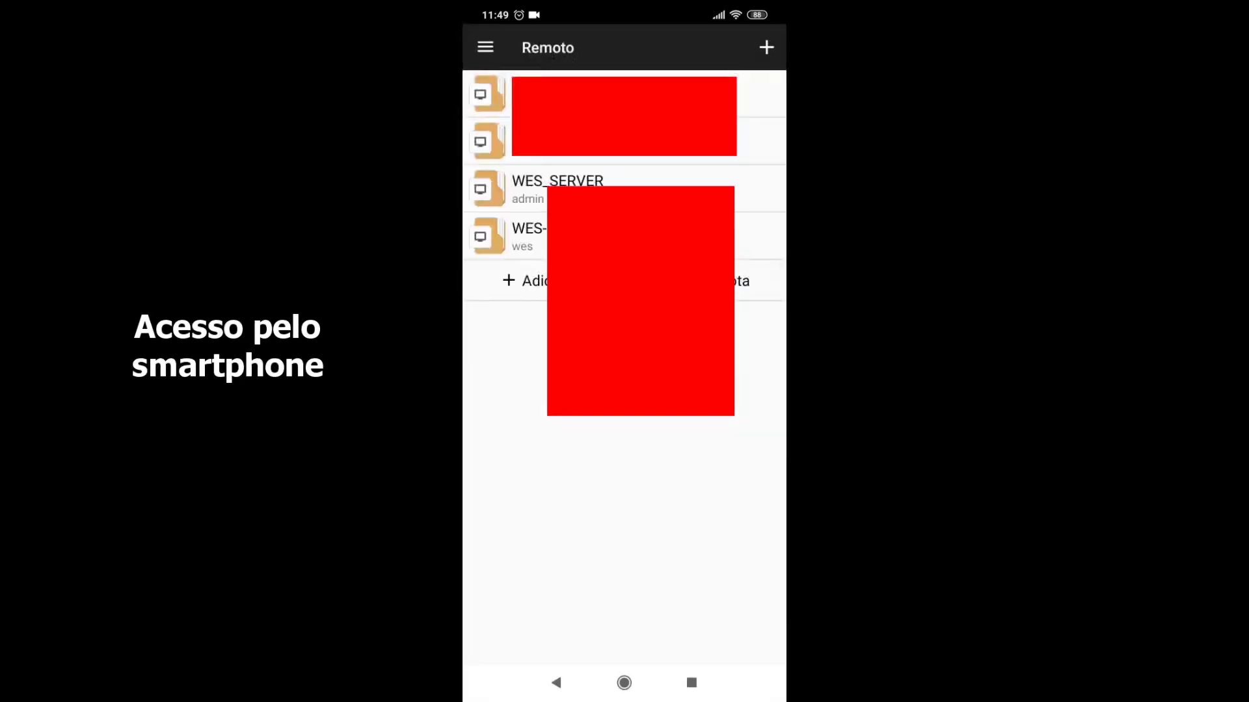